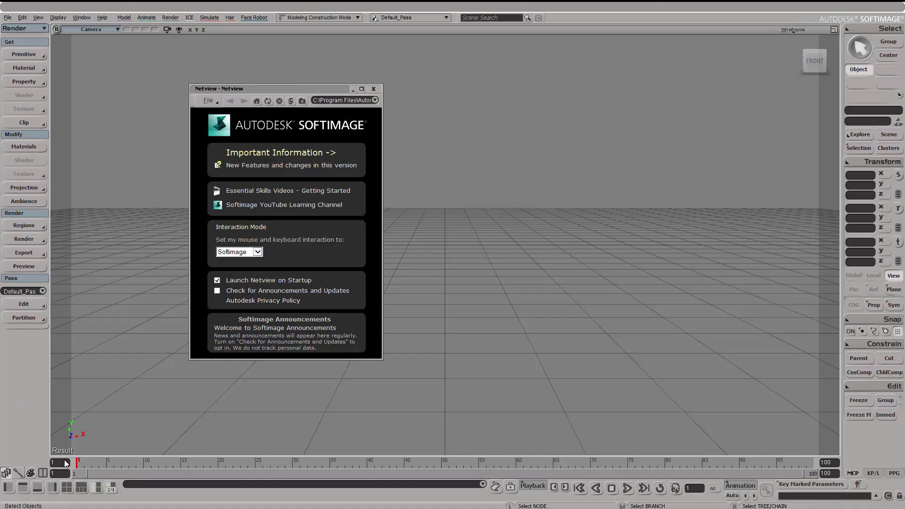
# Step: Switch to the browser's XPOP Popup Menus page and review its introduction and new features for V3.2 and V3.0
pyautogui.hotkey('alt', 'Tab')
pyautogui.click(353, 77)
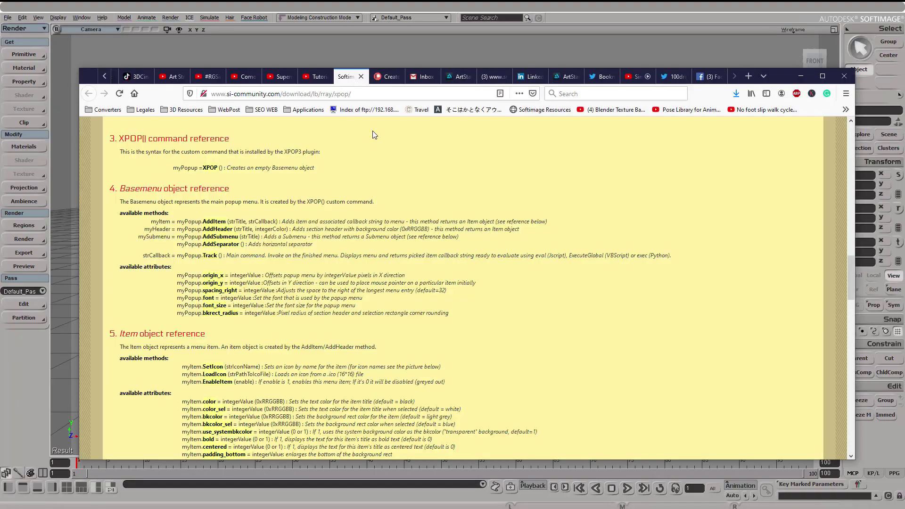
pyautogui.scroll(15, 398, 221)
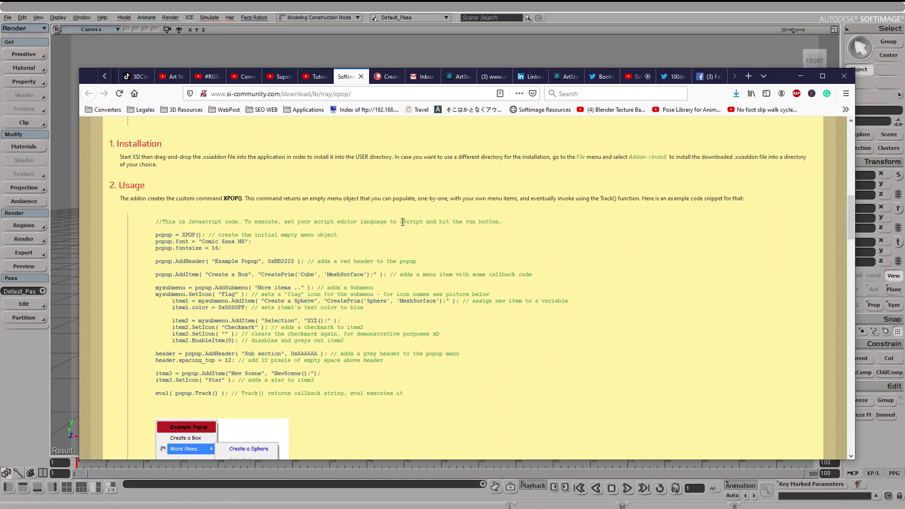
pyautogui.scroll(8, 401, 226)
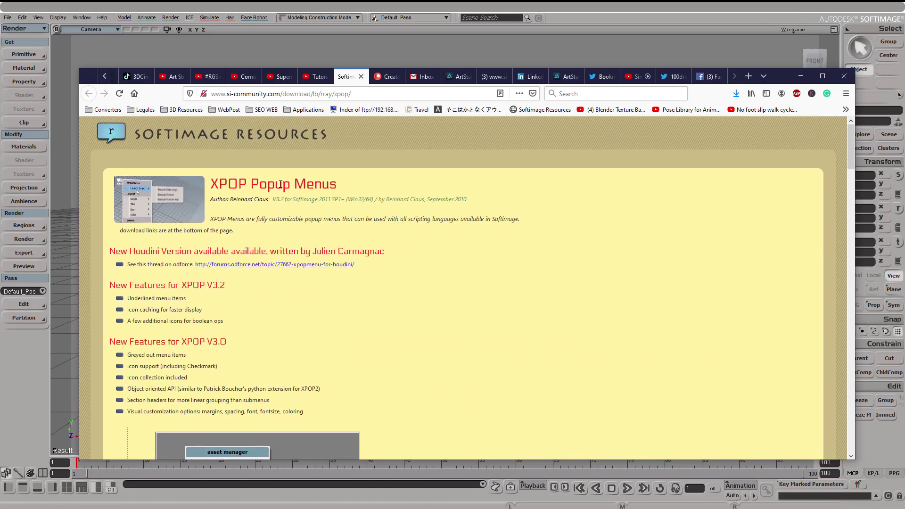
pyautogui.moveTo(223, 181); pyautogui.dragTo(345, 183)
pyautogui.click(402, 204)
pyautogui.scroll(-1, 403, 204)
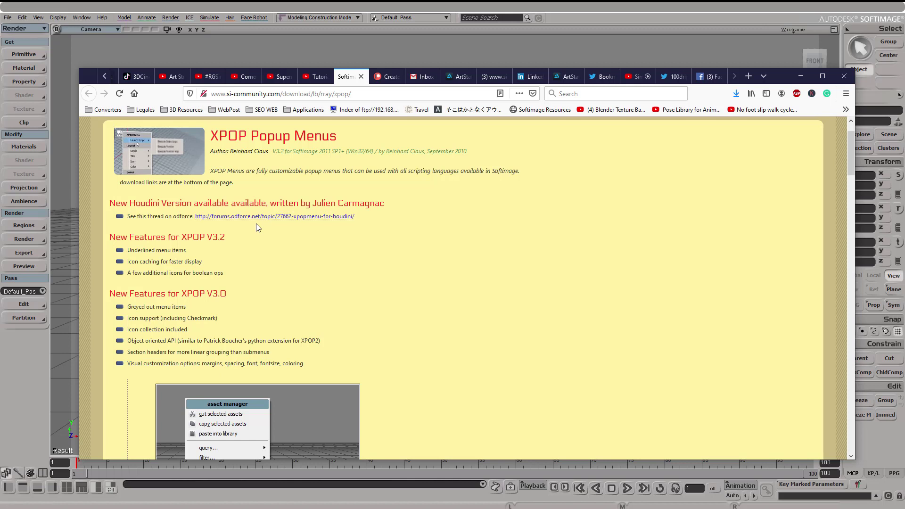
pyautogui.moveTo(142, 273); pyautogui.dragTo(214, 270)
pyautogui.scroll(-1, 212, 273)
pyautogui.scroll(-1, 142, 282)
pyautogui.moveTo(136, 245); pyautogui.dragTo(322, 245)
pyautogui.moveTo(142, 256); pyautogui.dragTo(288, 255)
pyautogui.scroll(-1, 327, 217)
pyautogui.moveTo(206, 220); pyautogui.dragTo(287, 223)
pyautogui.scroll(-4, 286, 225)
# Step: Read the XPOP installation instructions, the JScript usage example and the notes on running the snippet
pyautogui.moveTo(141, 285); pyautogui.dragTo(803, 282)
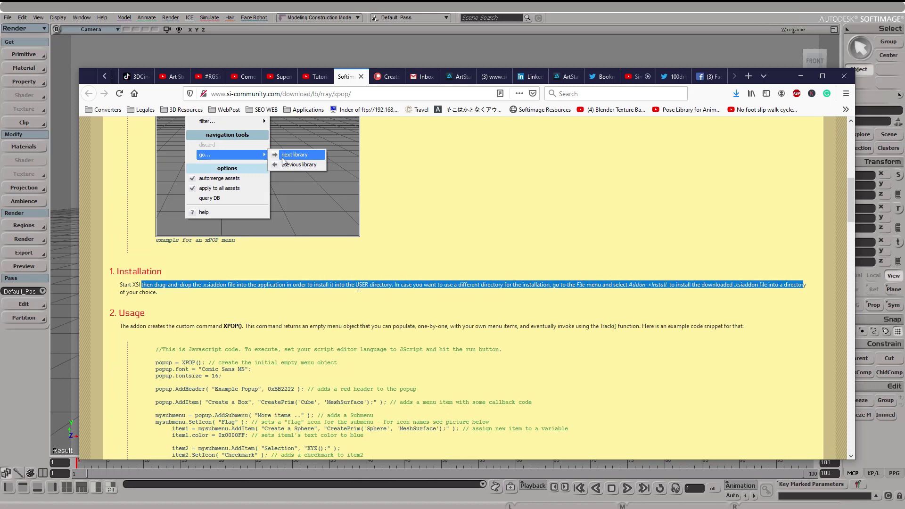
pyautogui.scroll(-1, 357, 287)
pyautogui.moveTo(256, 278); pyautogui.dragTo(667, 278)
pyautogui.scroll(-1, 595, 330)
pyautogui.scroll(-5, 596, 331)
pyautogui.moveTo(183, 303); pyautogui.dragTo(778, 303)
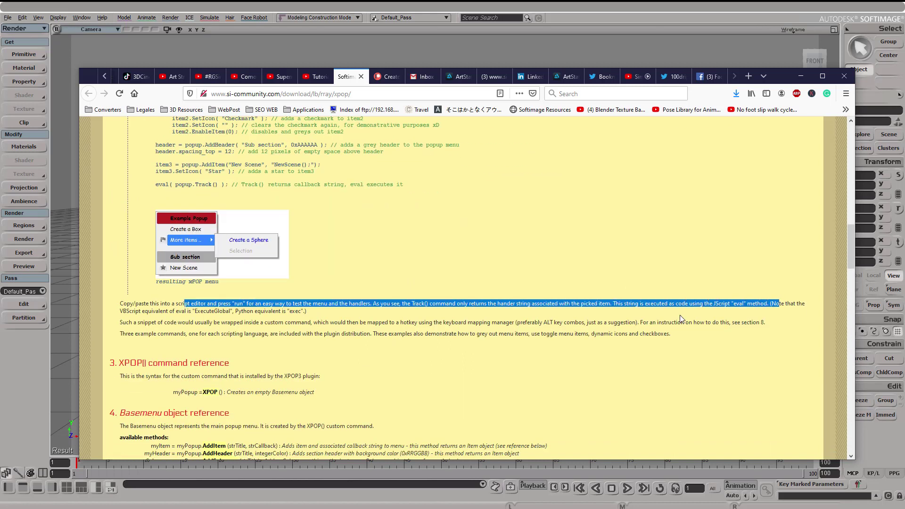
pyautogui.click(355, 322)
# Step: Examine the XPOP() command reference and the Basemenu object's available methods and attributes
pyautogui.scroll(-2, 355, 322)
pyautogui.scroll(-1, 355, 323)
pyautogui.moveTo(165, 279); pyautogui.dragTo(298, 279)
pyautogui.moveTo(187, 295); pyautogui.dragTo(315, 295)
pyautogui.click(194, 343)
pyautogui.moveTo(153, 329); pyautogui.dragTo(279, 329)
pyautogui.scroll(-3, 281, 330)
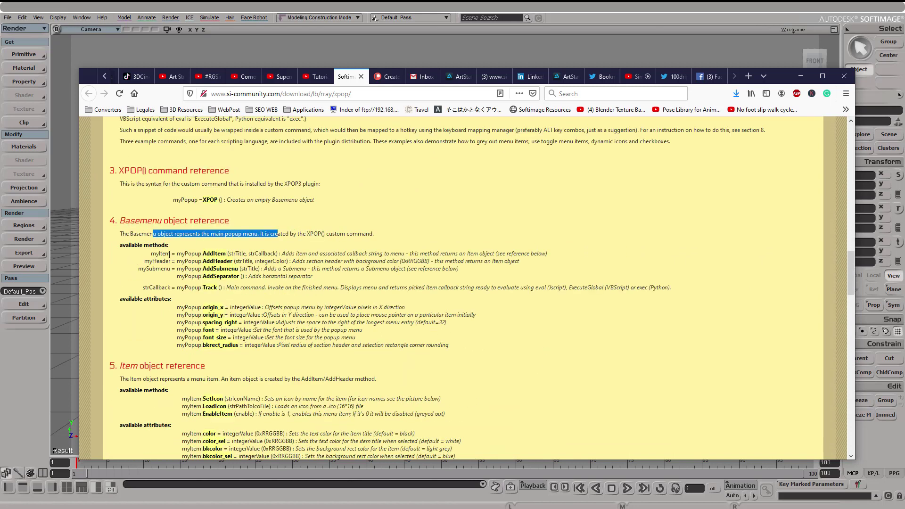
pyautogui.moveTo(169, 254); pyautogui.dragTo(280, 254)
pyautogui.moveTo(207, 277); pyautogui.dragTo(669, 288)
pyautogui.moveTo(184, 308); pyautogui.dragTo(269, 309)
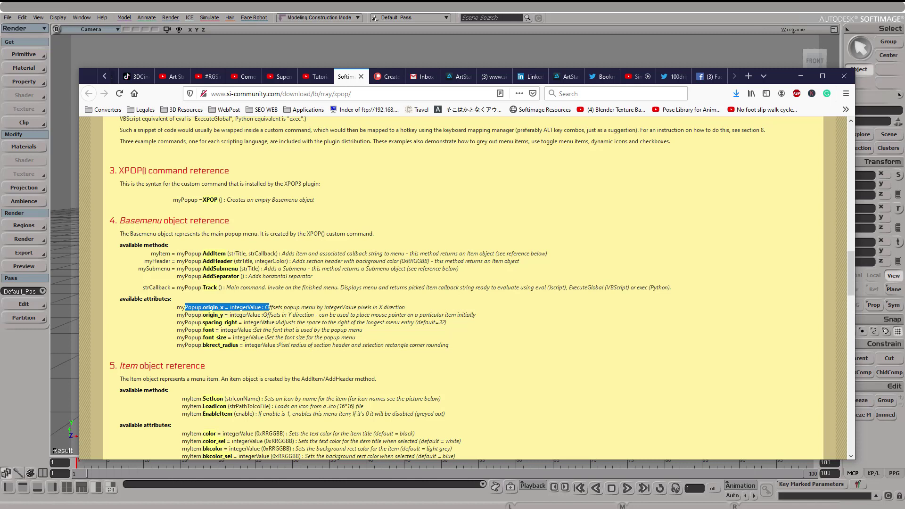
pyautogui.click(256, 314)
# Step: Examine the reference sections for the Item and Submenu objects, including their methods and attributes
pyautogui.scroll(-3, 339, 296)
pyautogui.moveTo(185, 302); pyautogui.dragTo(296, 304)
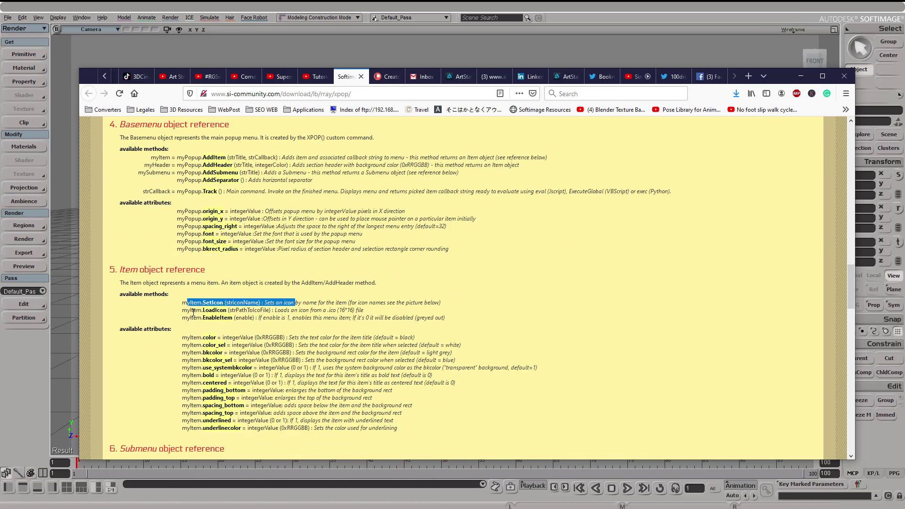
pyautogui.moveTo(209, 318); pyautogui.dragTo(448, 325)
pyautogui.scroll(-1, 446, 325)
pyautogui.click(187, 294)
pyautogui.moveTo(183, 289); pyautogui.dragTo(457, 299)
pyautogui.moveTo(184, 308); pyautogui.dragTo(393, 307)
pyautogui.scroll(-1, 393, 307)
pyautogui.moveTo(147, 173); pyautogui.dragTo(195, 174)
pyautogui.scroll(-2, 194, 173)
pyautogui.click(145, 259)
# Step: Review the icon usage example, the available icons and the instructions for creating a custom command
pyautogui.scroll(-15, 145, 259)
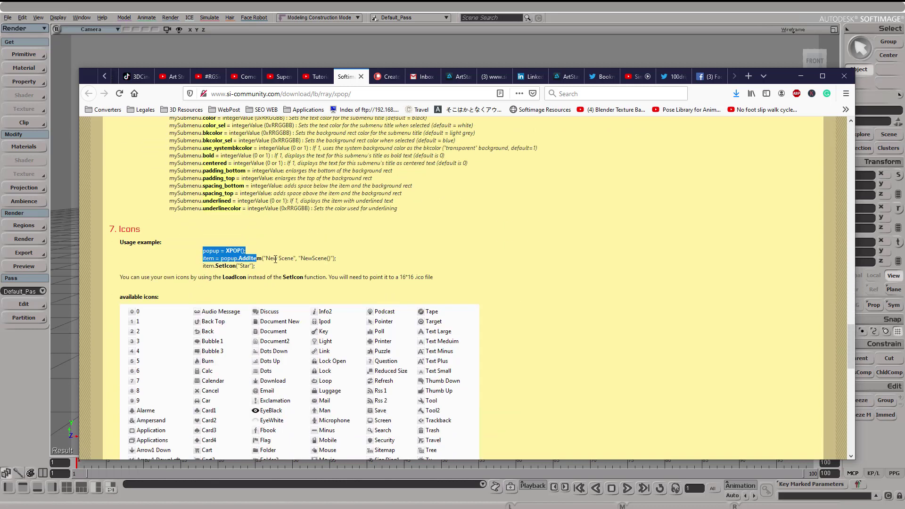
pyautogui.moveTo(120, 253); pyautogui.dragTo(276, 262)
pyautogui.moveTo(140, 268); pyautogui.dragTo(265, 289)
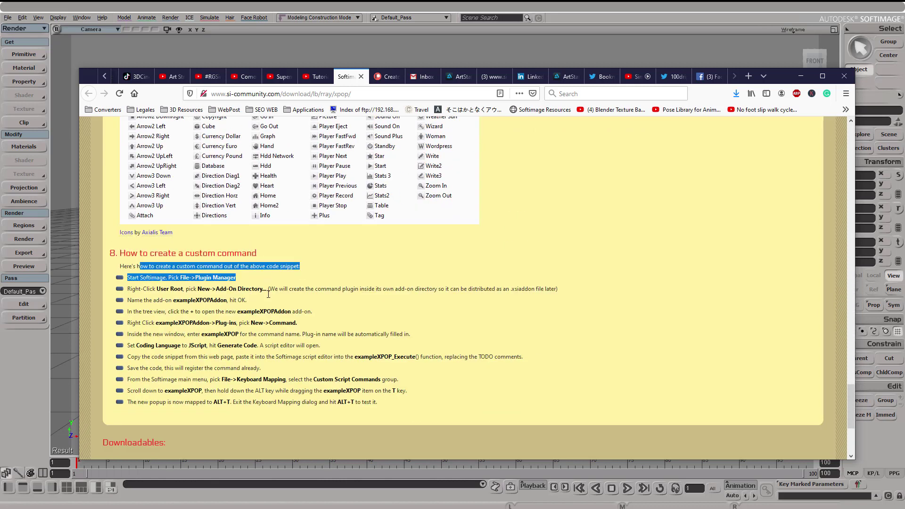
pyautogui.click(255, 294)
pyautogui.scroll(-3, 196, 295)
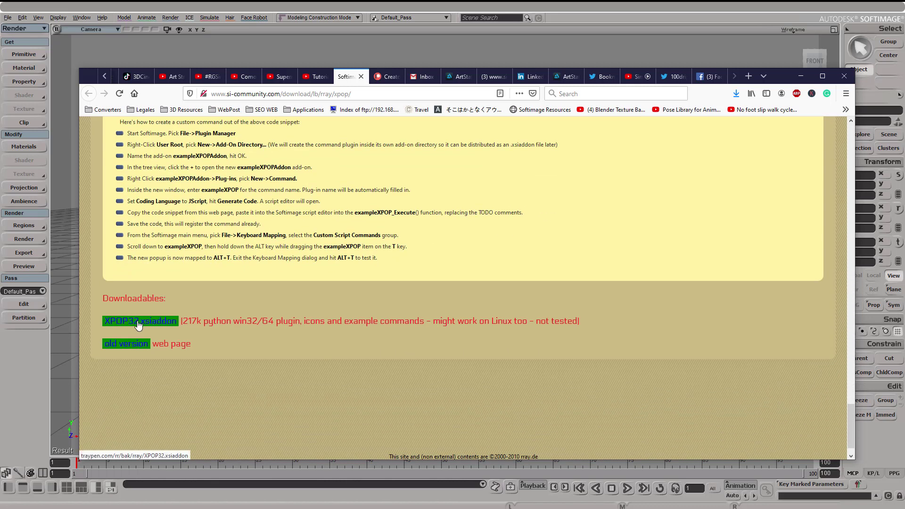
# Step: Download XPOP32.xsiaddon from the Downloadables section into the XSI Addons folder
pyautogui.moveTo(188, 321); pyautogui.dragTo(395, 322)
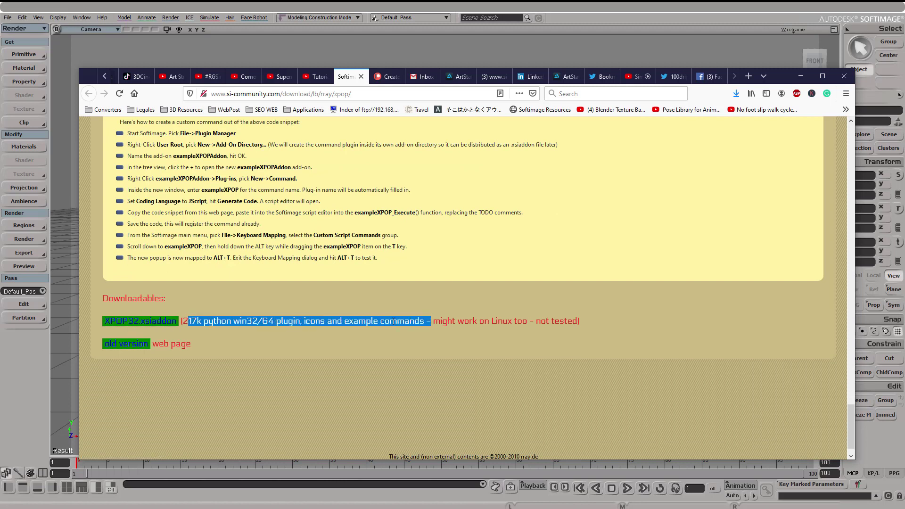
pyautogui.click(141, 321)
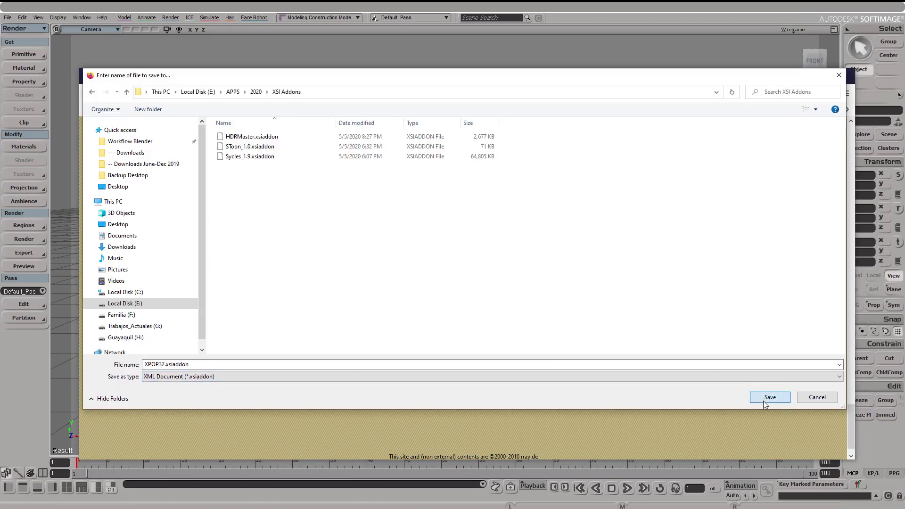
pyautogui.click(764, 402)
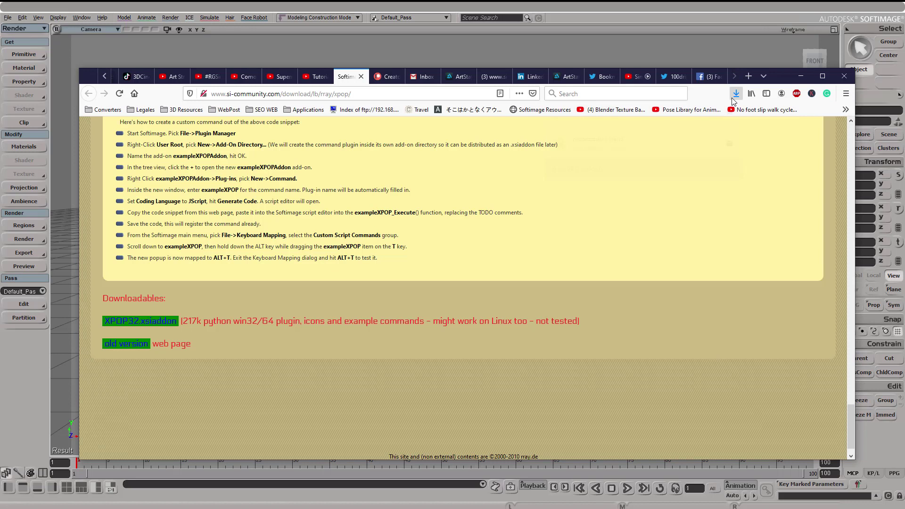
# Step: Install the downloaded XPOP32.xsiaddon into Softimage from its folder and check the script log
pyautogui.click(729, 114)
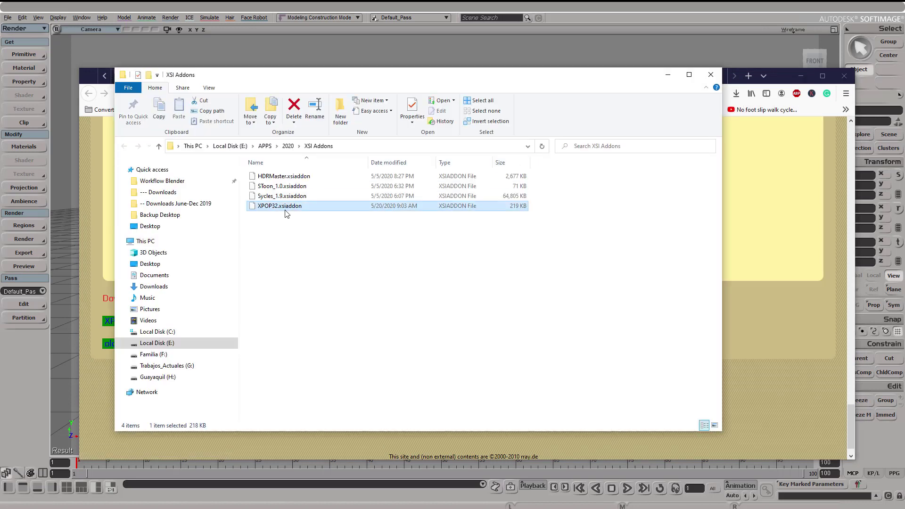
pyautogui.moveTo(285, 210); pyautogui.dragTo(301, 49)
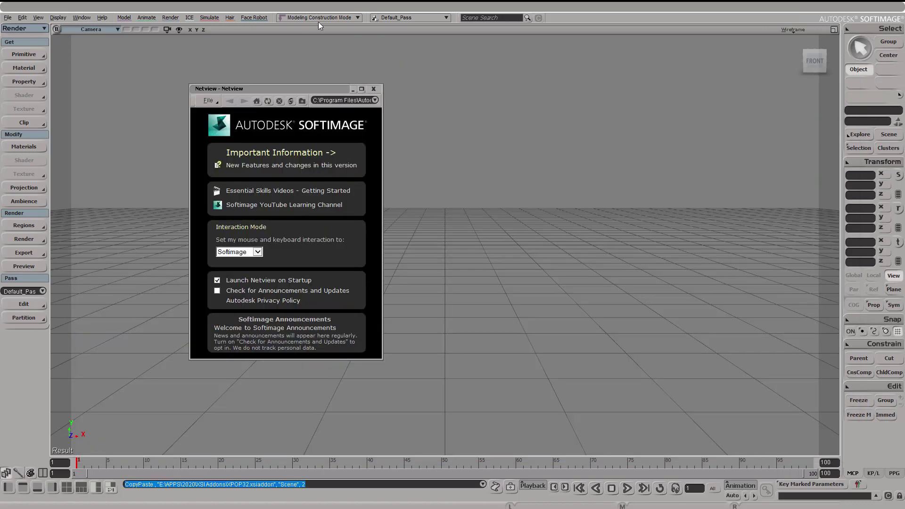
pyautogui.click(498, 488)
pyautogui.hotkey('ctrl', 'a')
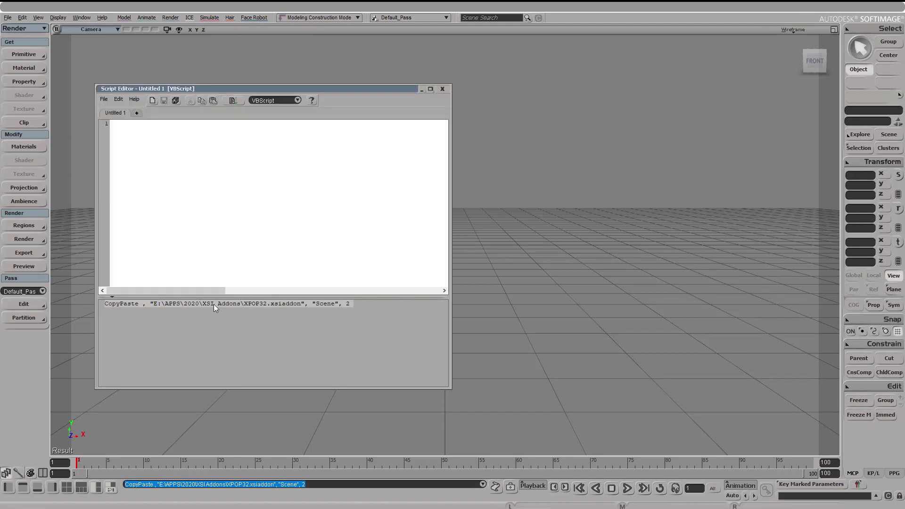
pyautogui.click(443, 89)
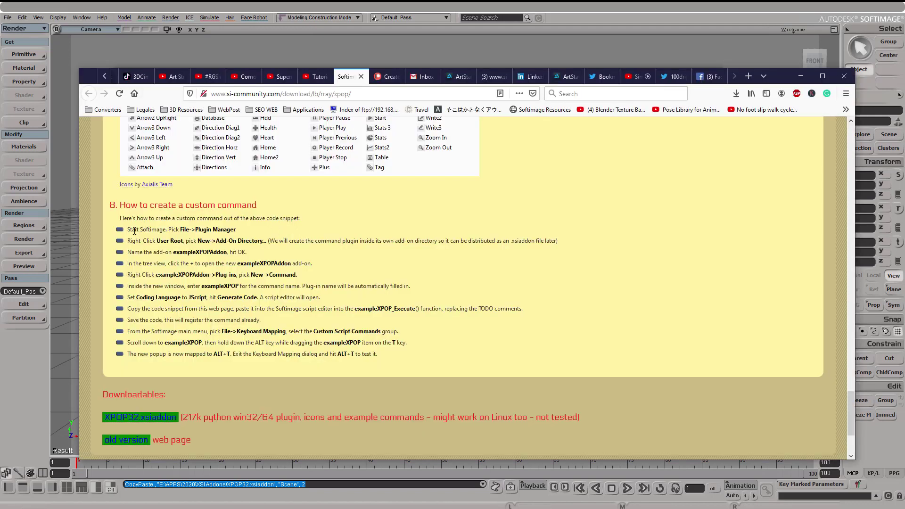
# Step: Follow the custom command instructions to open Softimage's Plugin Manager and expand User Root
pyautogui.moveTo(135, 231); pyautogui.dragTo(236, 229)
pyautogui.click(8, 18)
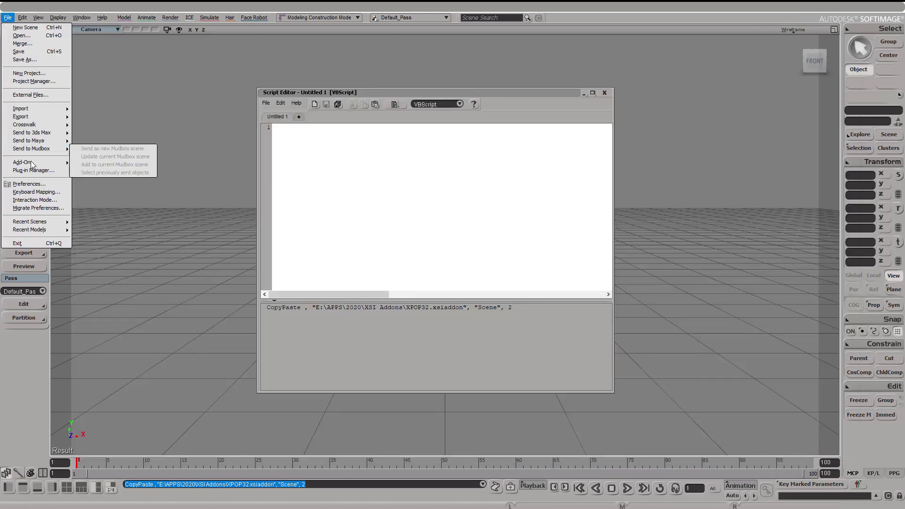
pyautogui.click(44, 169)
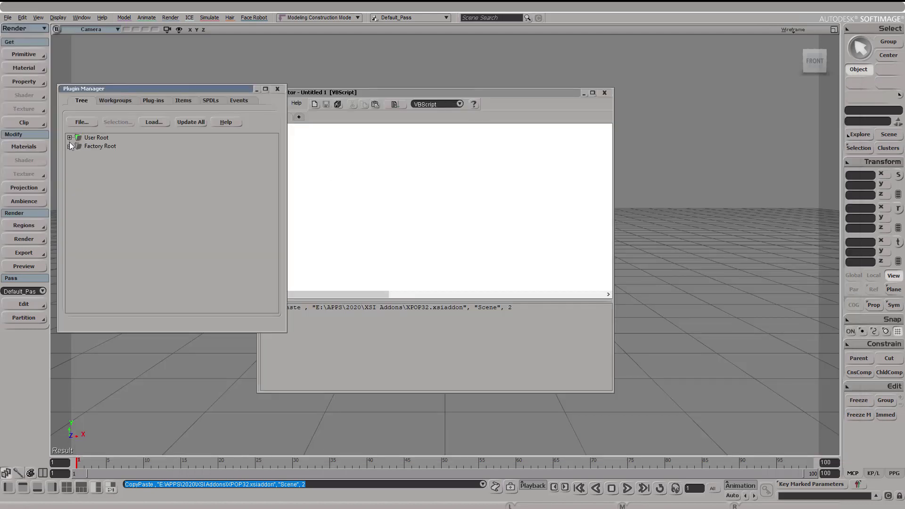
pyautogui.click(70, 138)
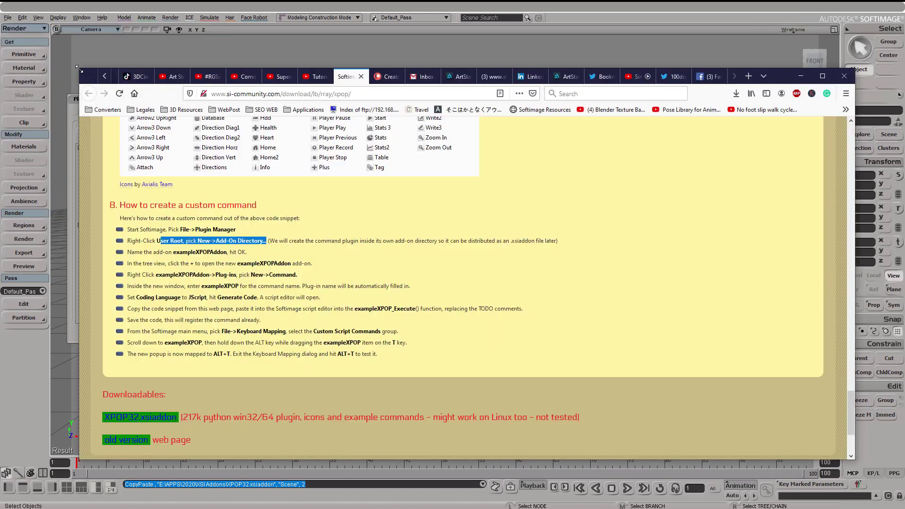
# Step: Make the browser narrower to uncover the Plugin Manager, and start a new add-on directory under User Root
pyautogui.moveTo(80, 69); pyautogui.dragTo(230, 63)
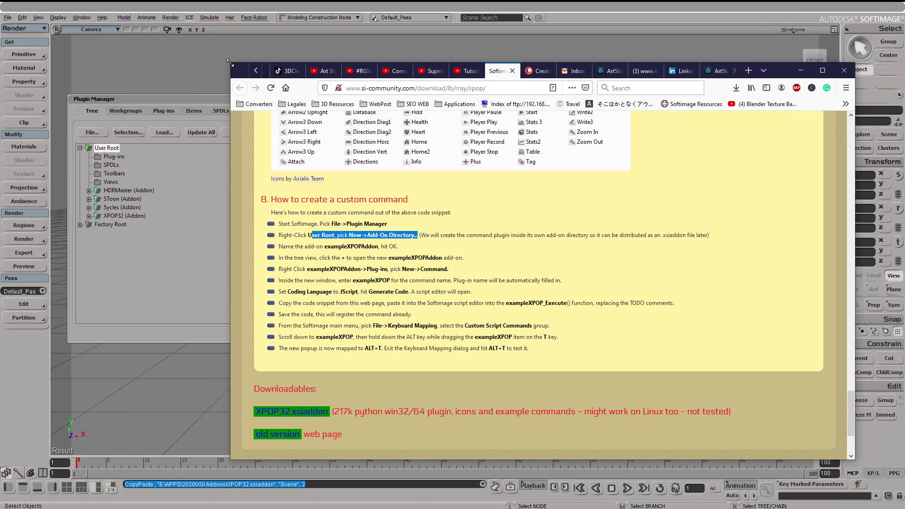
pyautogui.click(185, 250)
pyautogui.rightClick(106, 148)
pyautogui.moveTo(137, 197)
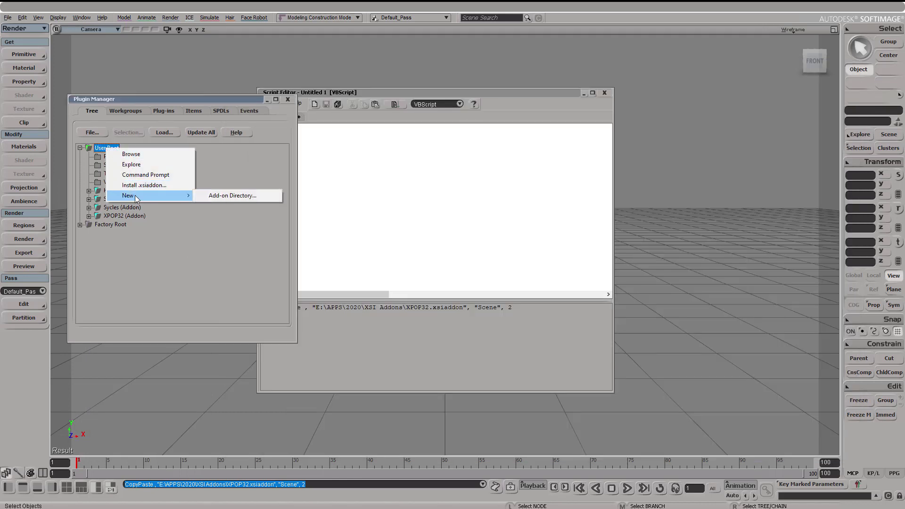
pyautogui.click(232, 195)
# Step: Copy the name exampleXPOPAddon from the web instructions and create the add-on directory with it
pyautogui.hotkey('alt', 'Tab')
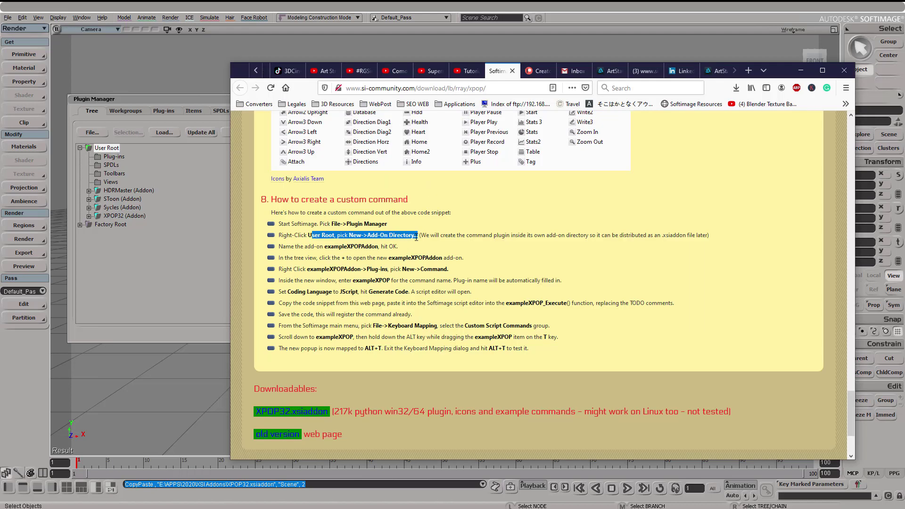
pyautogui.moveTo(420, 235); pyautogui.dragTo(684, 232)
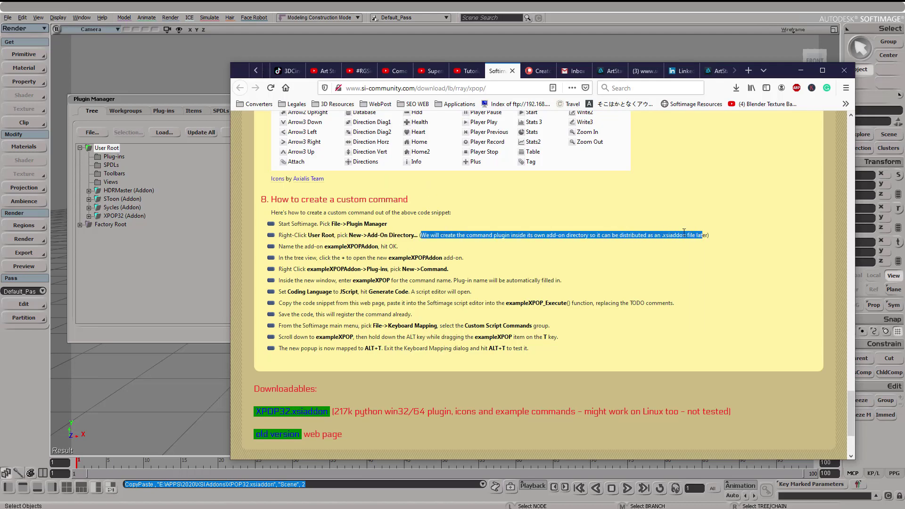
pyautogui.moveTo(283, 247); pyautogui.dragTo(377, 247)
pyautogui.click(338, 249)
pyautogui.rightClick(374, 247)
pyautogui.click(391, 254)
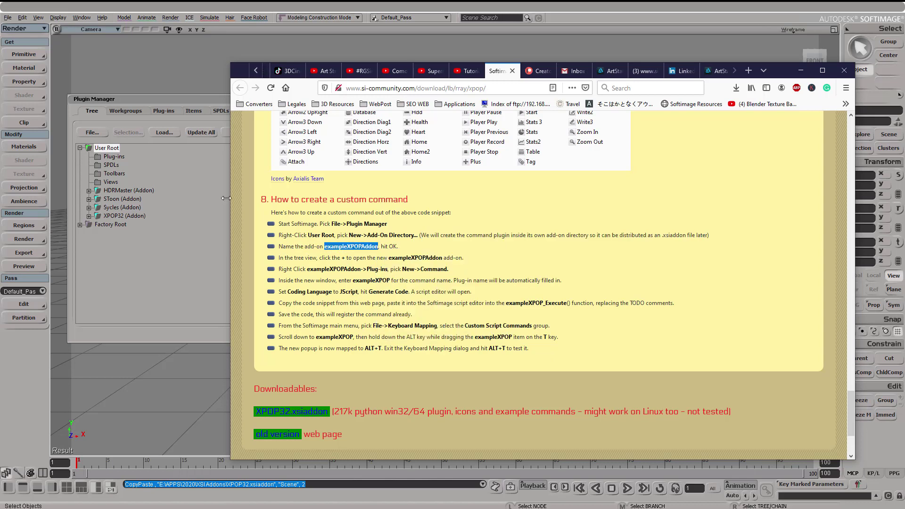
pyautogui.click(202, 97)
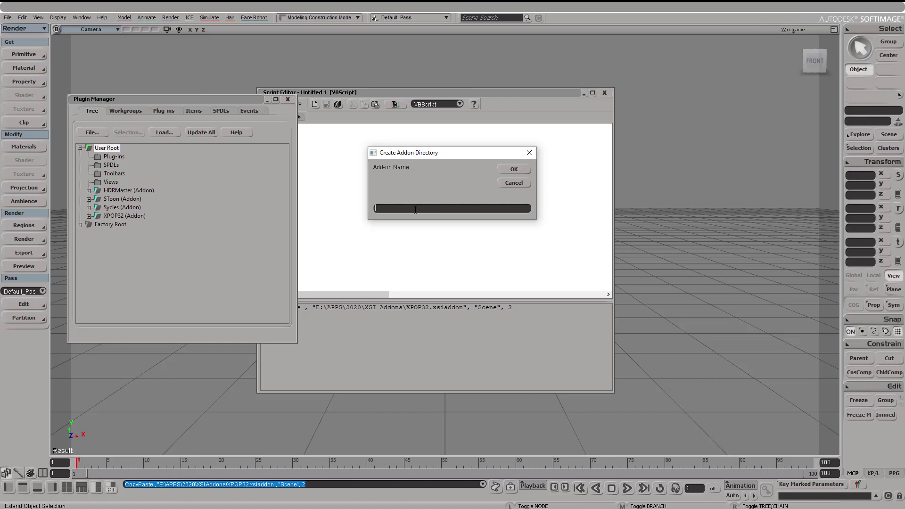
pyautogui.hotkey('ctrl', 'v')
pyautogui.click(510, 169)
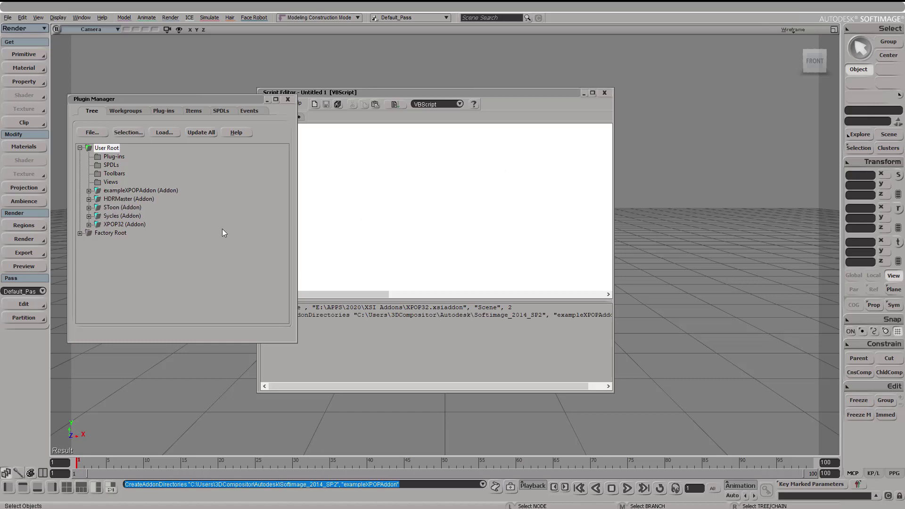
# Step: Check the tree view instruction on the web page and expand the XPOP32 add-on in the Plugin Manager
pyautogui.hotkey('alt', 'Tab')
pyautogui.moveTo(286, 257); pyautogui.dragTo(463, 258)
pyautogui.click(131, 232)
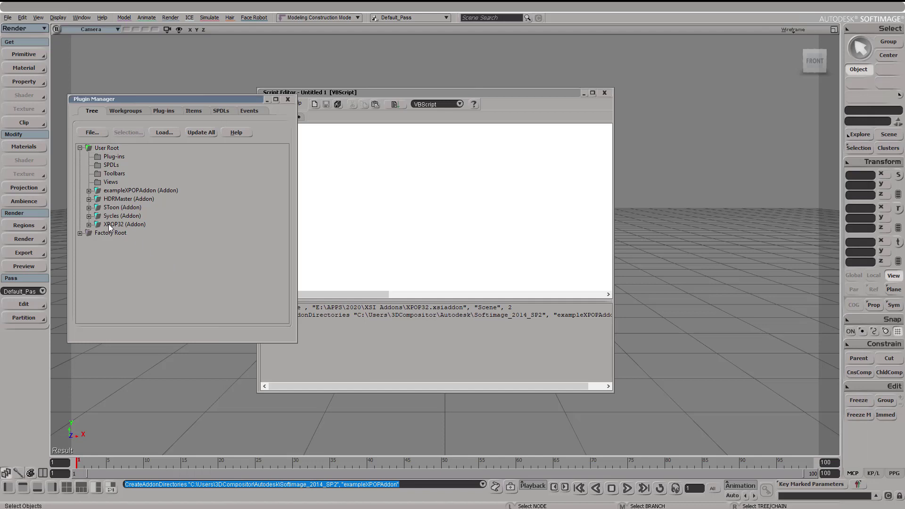
pyautogui.click(120, 225)
pyautogui.click(88, 224)
# Step: Check the new command instruction on the web page and create a new command in the XPOP32 add-on's Plug-ins folder
pyautogui.hotkey('alt', 'Tab')
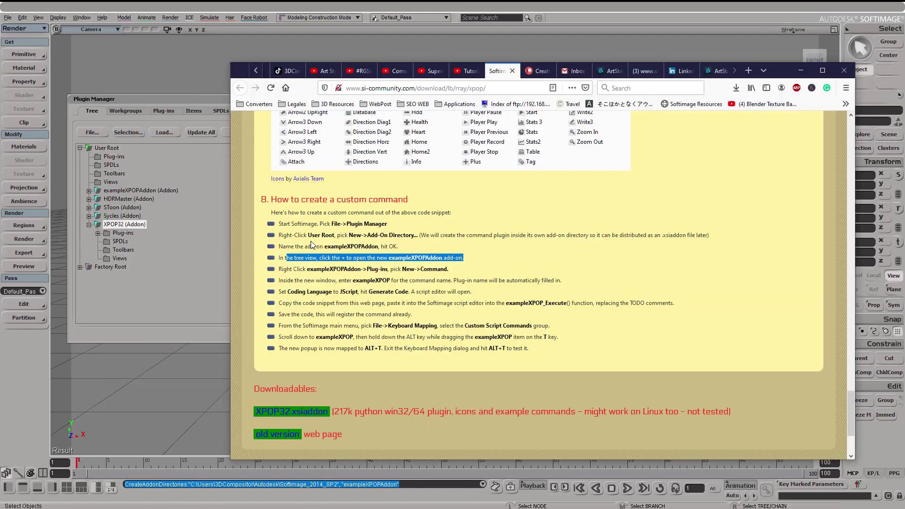
pyautogui.click(329, 270)
pyautogui.moveTo(284, 269); pyautogui.dragTo(450, 273)
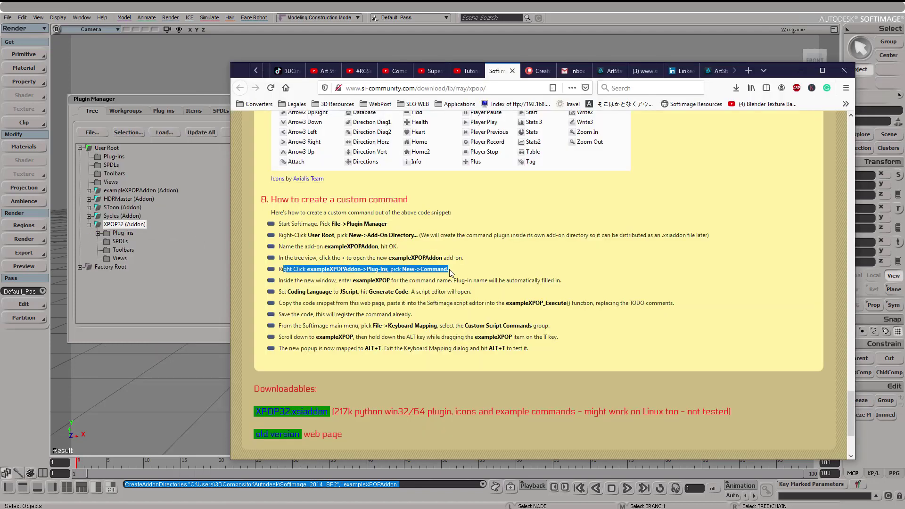
pyautogui.click(180, 276)
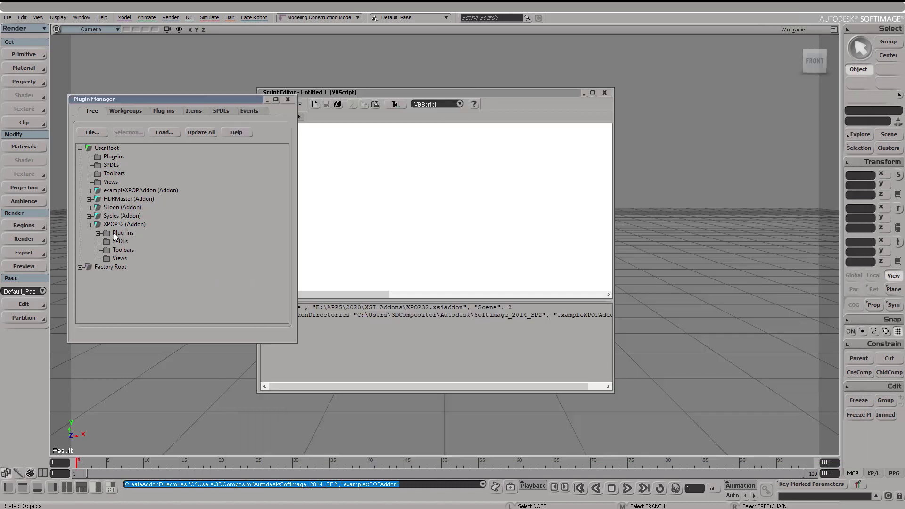
pyautogui.click(97, 233)
pyautogui.click(97, 233)
pyautogui.rightClick(113, 233)
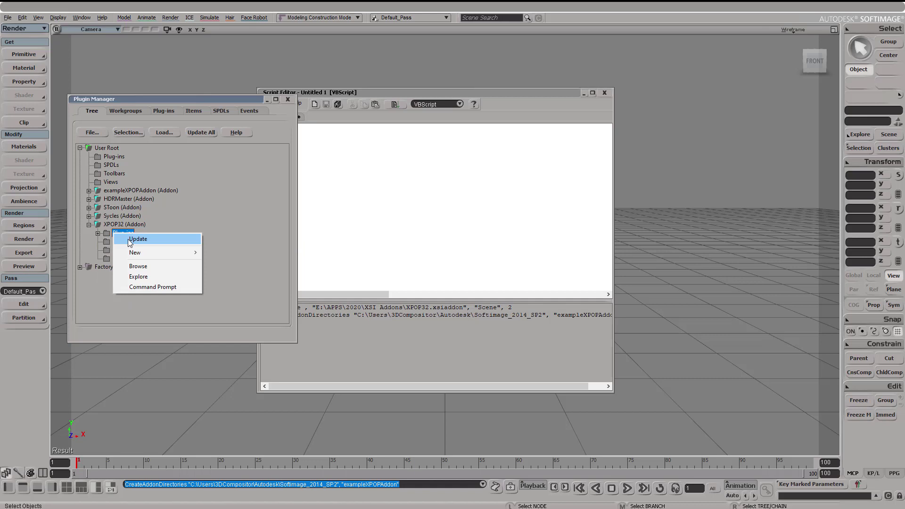
pyautogui.moveTo(140, 254)
pyautogui.click(222, 253)
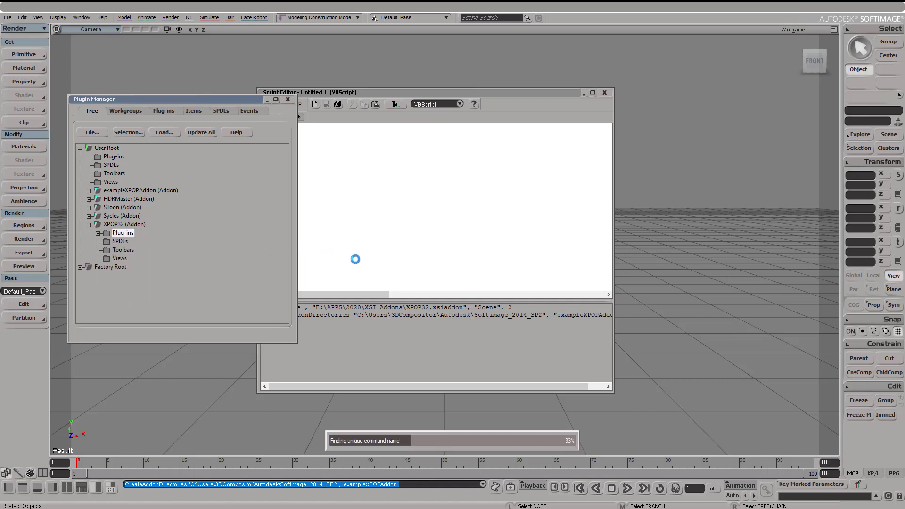
# Step: Copy the name exampleXPOP from the web instructions and enter it as the command name in the command wizard
pyautogui.hotkey('alt', 'Tab')
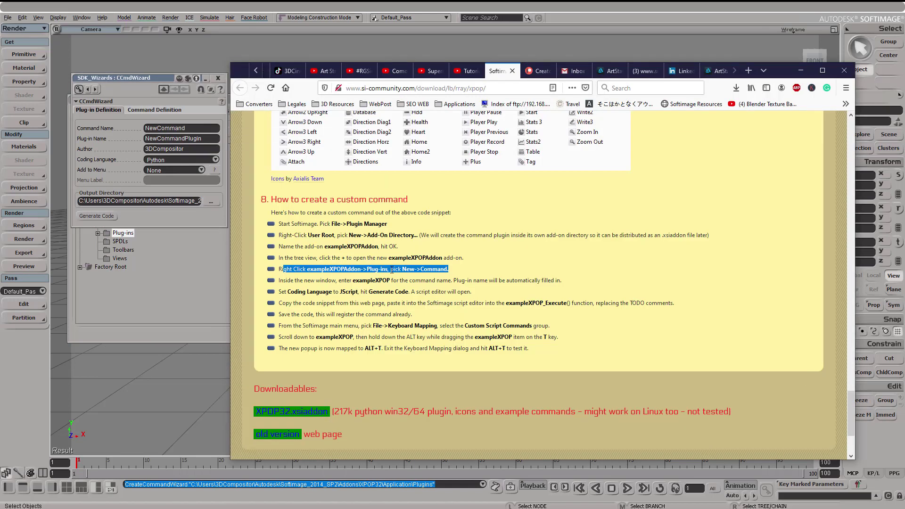
pyautogui.moveTo(321, 282); pyautogui.dragTo(401, 282)
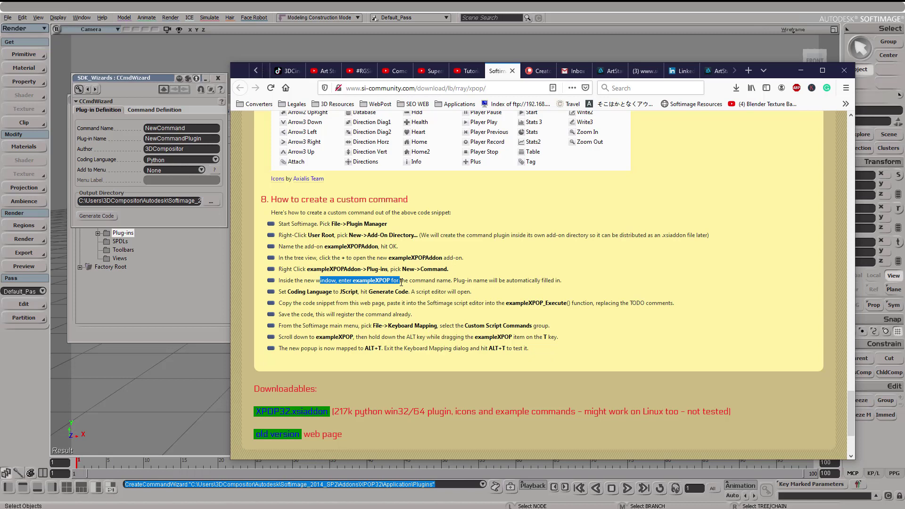
pyautogui.click(402, 282)
pyautogui.doubleClick(360, 280)
pyautogui.rightClick(388, 278)
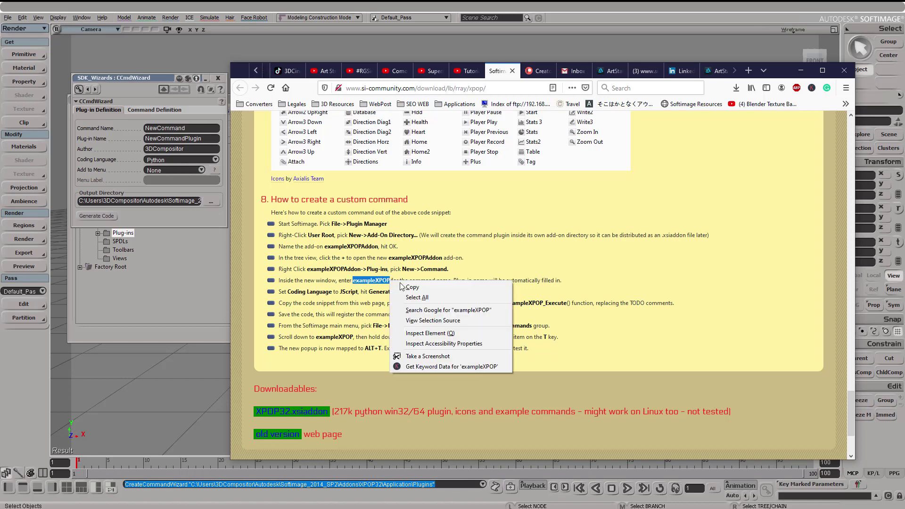
pyautogui.click(405, 285)
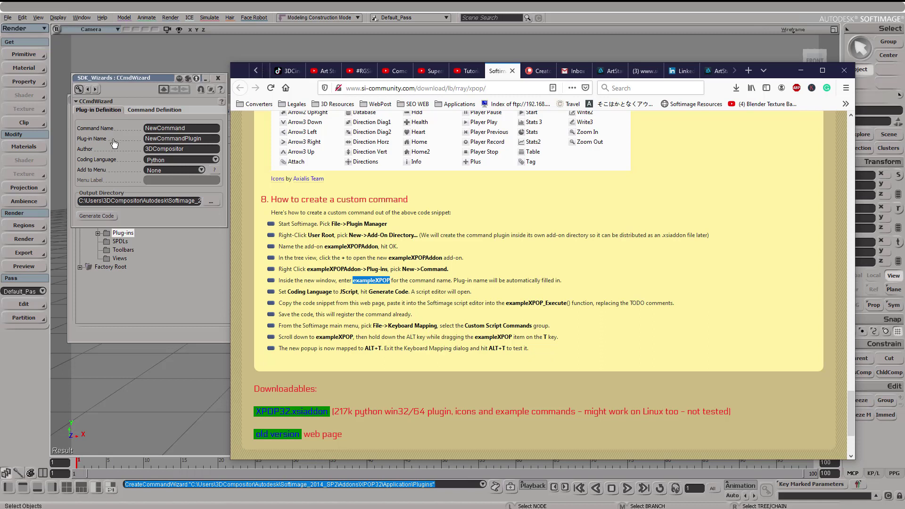
pyautogui.doubleClick(181, 128)
pyautogui.hotkey('ctrl', 'v')
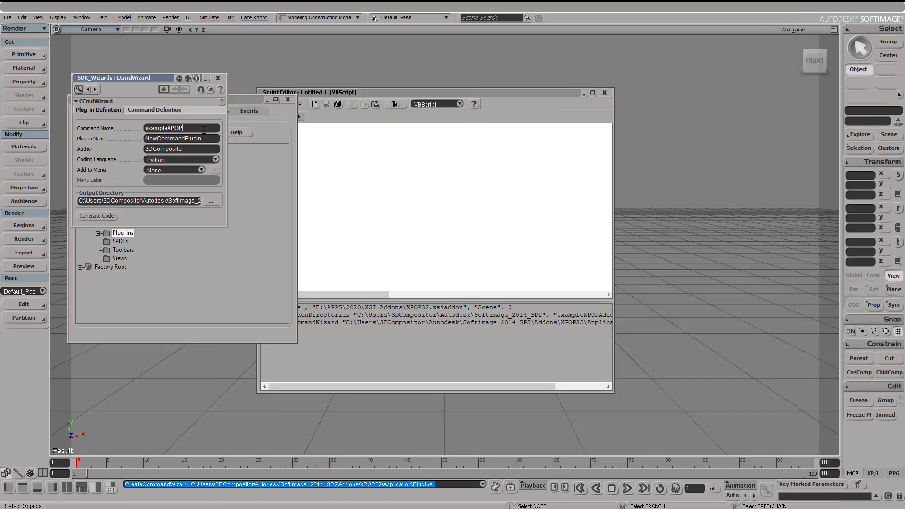
pyautogui.click(258, 148)
# Step: Follow the web instructions to set the wizard's coding language to JScript and generate the plug-in code
pyautogui.moveTo(426, 281); pyautogui.dragTo(557, 281)
pyautogui.doubleClick(493, 281)
pyautogui.click(534, 281)
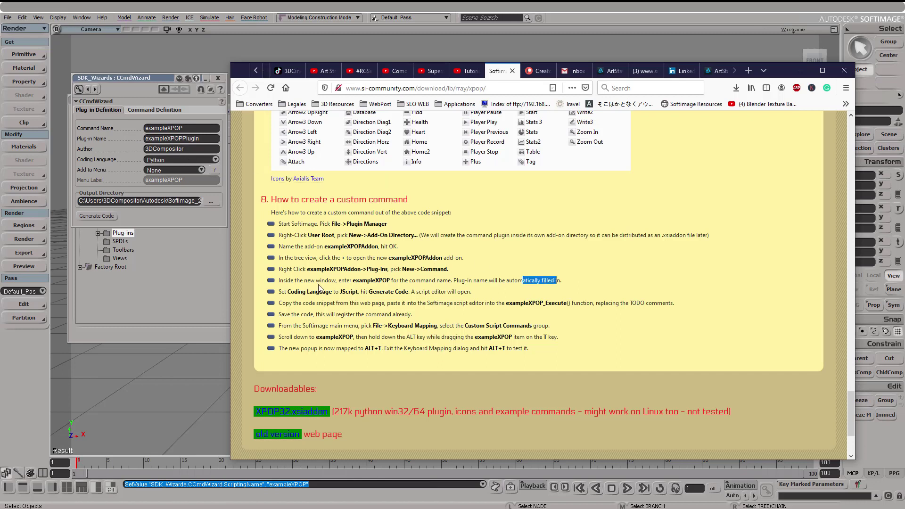
pyautogui.moveTo(282, 292); pyautogui.dragTo(459, 293)
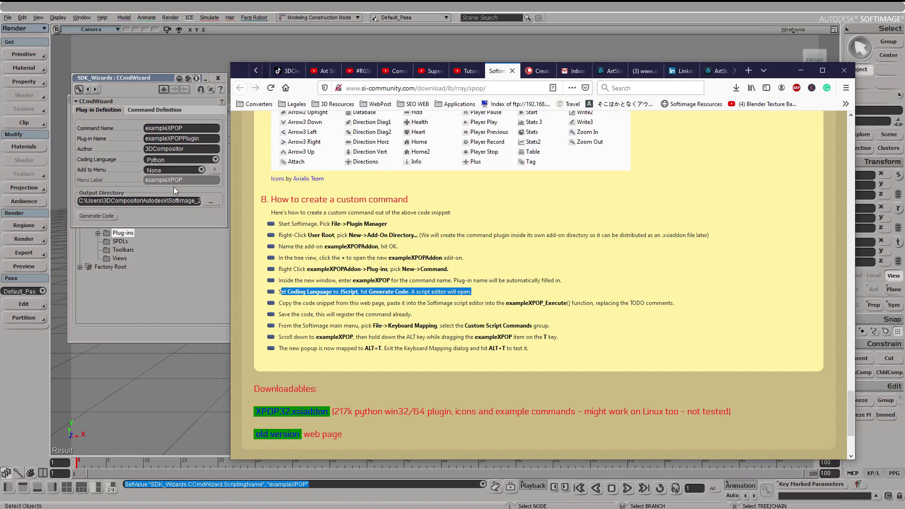
pyautogui.click(147, 161)
pyautogui.click(169, 154)
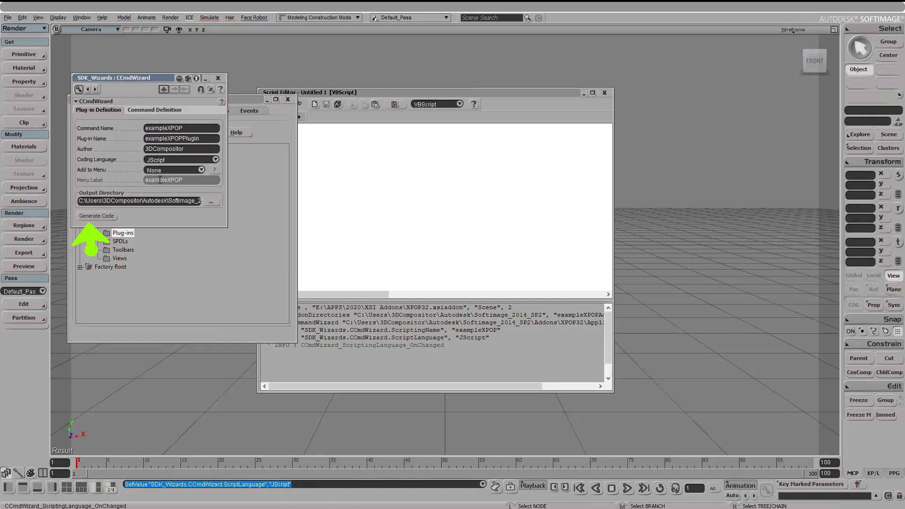
pyautogui.click(96, 216)
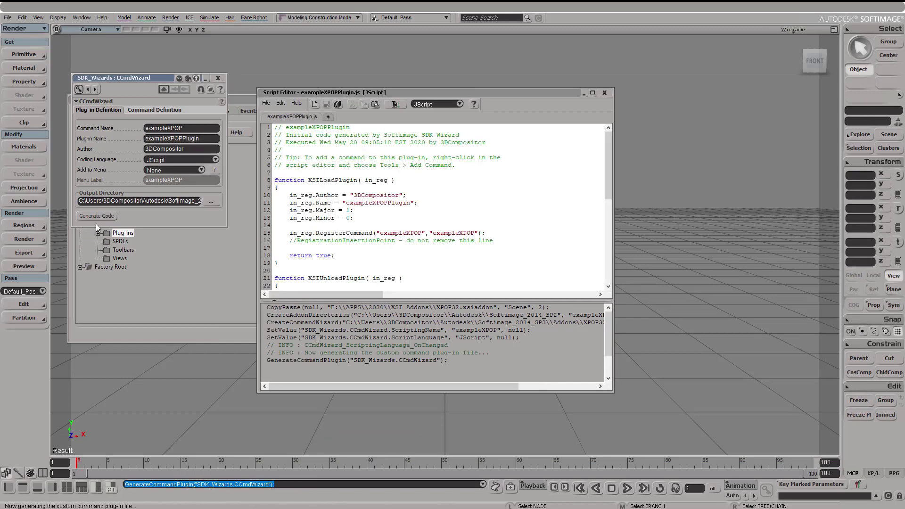
# Step: Read the code-copying instruction on the web page and find the example JScript snippet in the Usage section
pyautogui.hotkey('alt', 'Tab')
pyautogui.moveTo(281, 303); pyautogui.dragTo(565, 306)
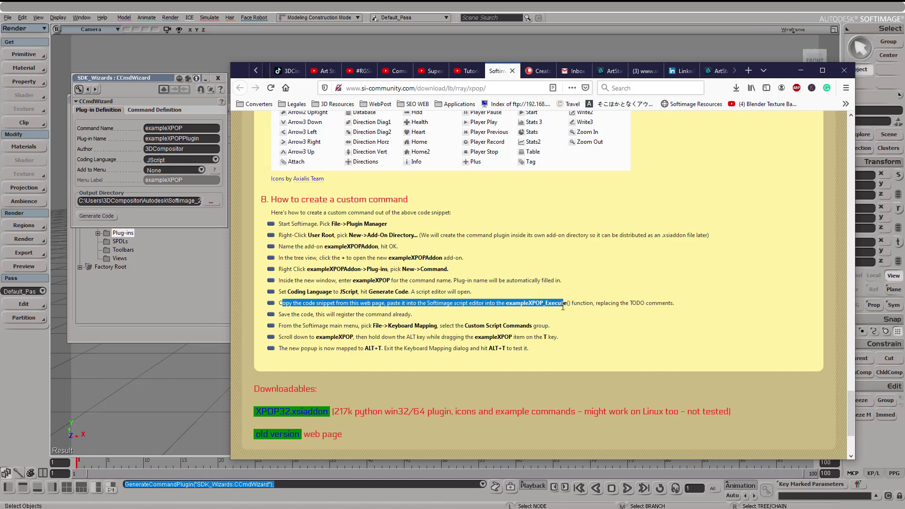
pyautogui.click(483, 304)
pyautogui.scroll(20, 312, 309)
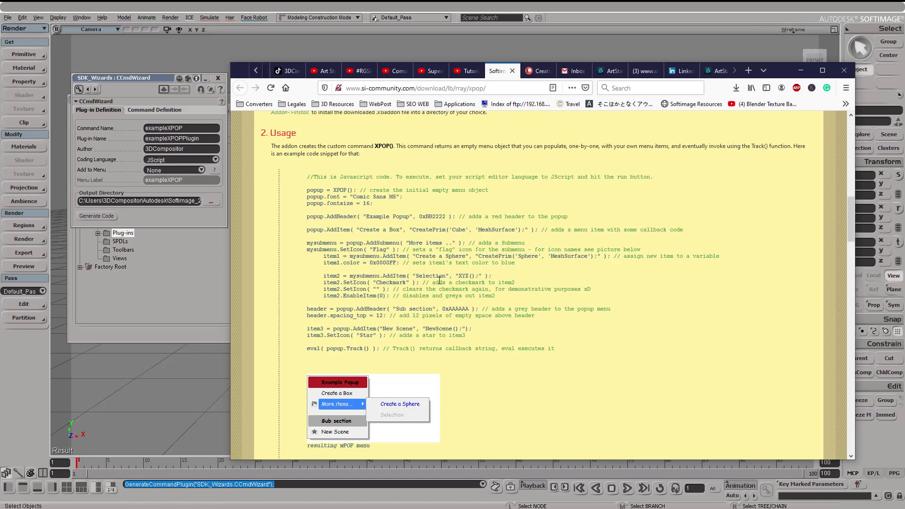
pyautogui.scroll(-4, 501, 319)
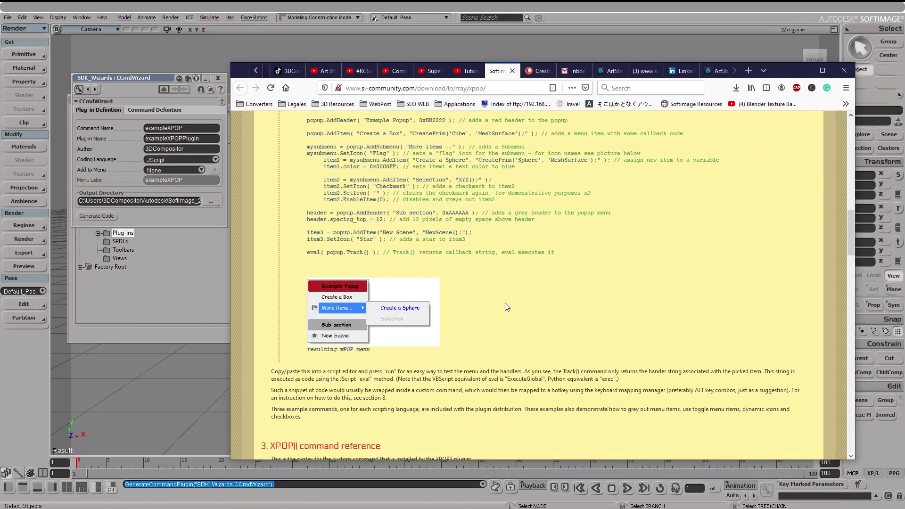
pyautogui.scroll(6, 507, 294)
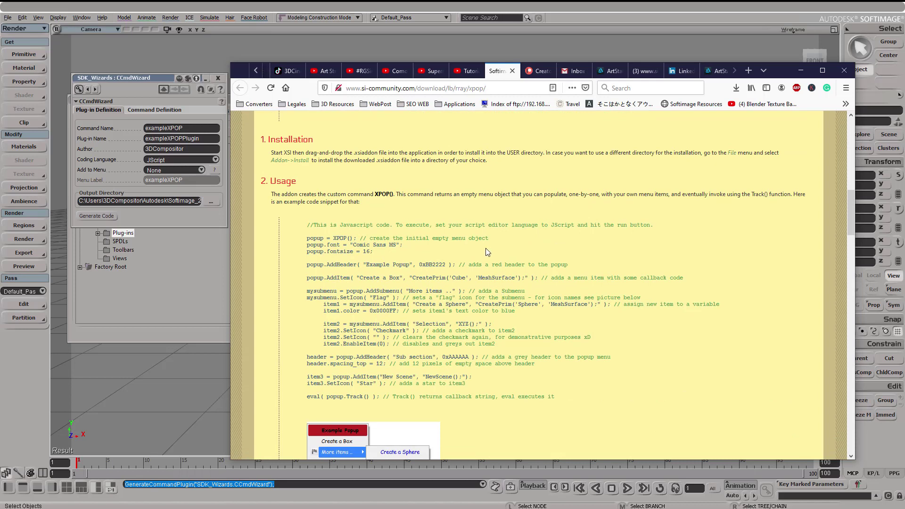
# Step: Return to Softimage's Script Editor and locate the TODO comment in the exampleXPOP_Execute function of exampleXPOPPlugin.js
pyautogui.click(801, 71)
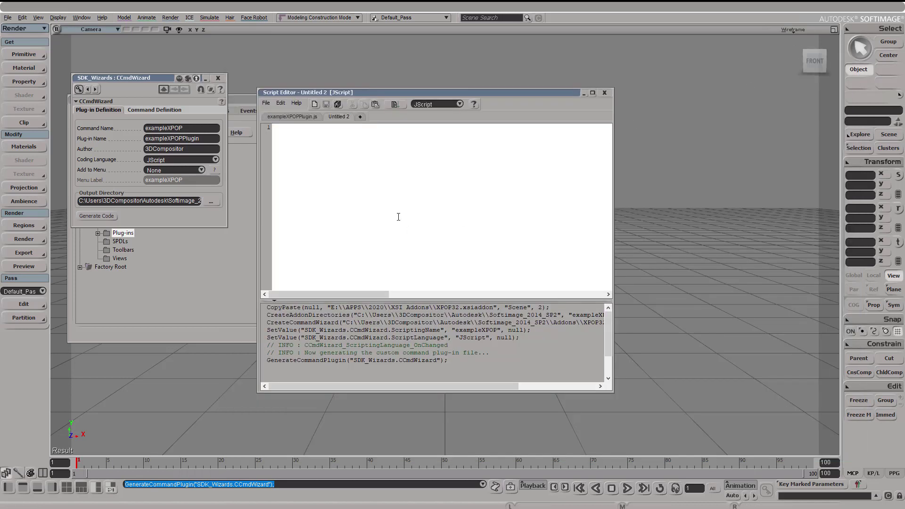
pyautogui.click(295, 117)
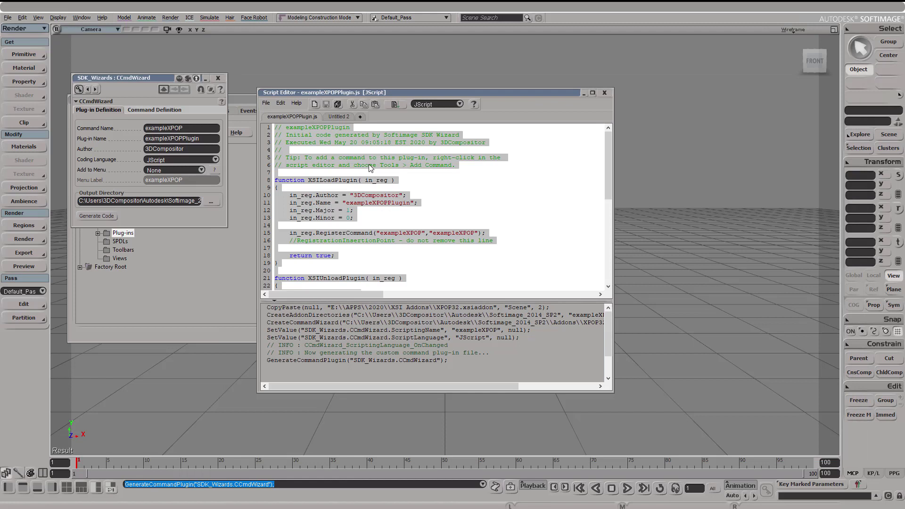
pyautogui.scroll(-1, 380, 202)
pyautogui.scroll(-2, 403, 228)
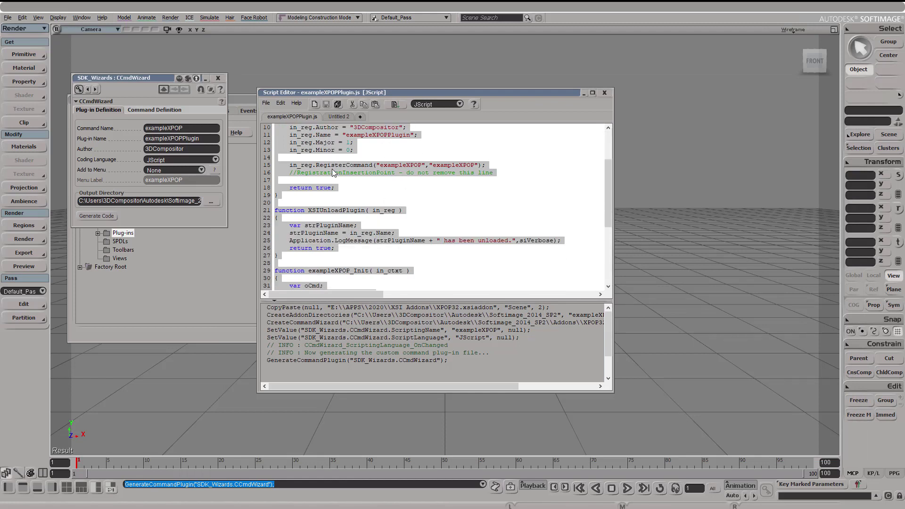
pyautogui.scroll(-2, 349, 183)
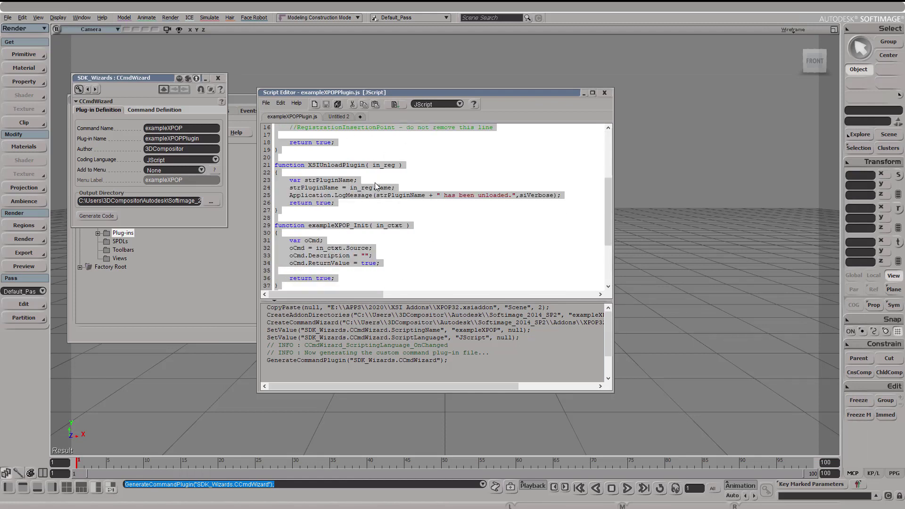
pyautogui.scroll(-1, 382, 206)
pyautogui.scroll(-3, 382, 205)
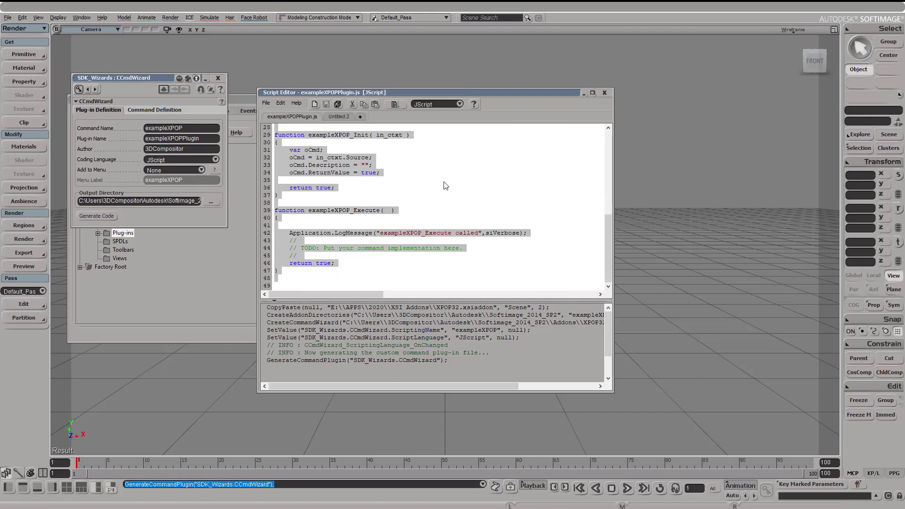
pyautogui.click(377, 249)
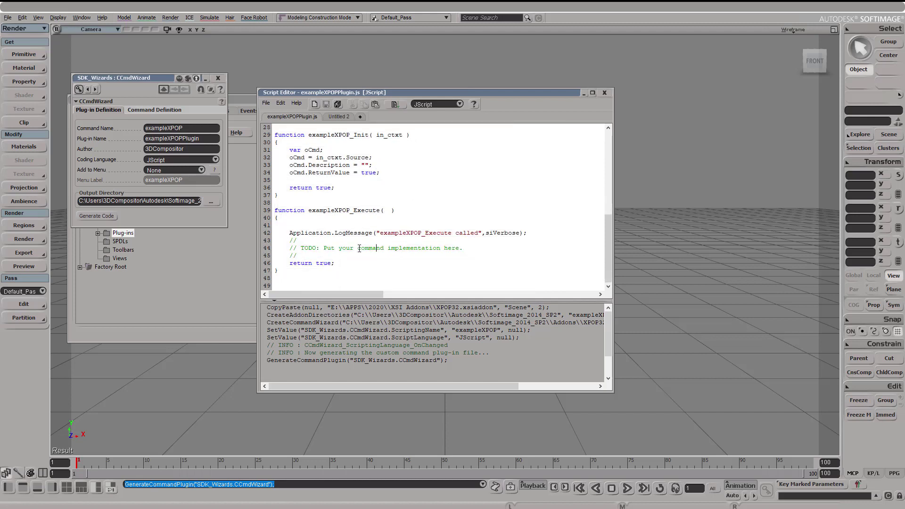
pyautogui.moveTo(289, 248); pyautogui.dragTo(466, 249)
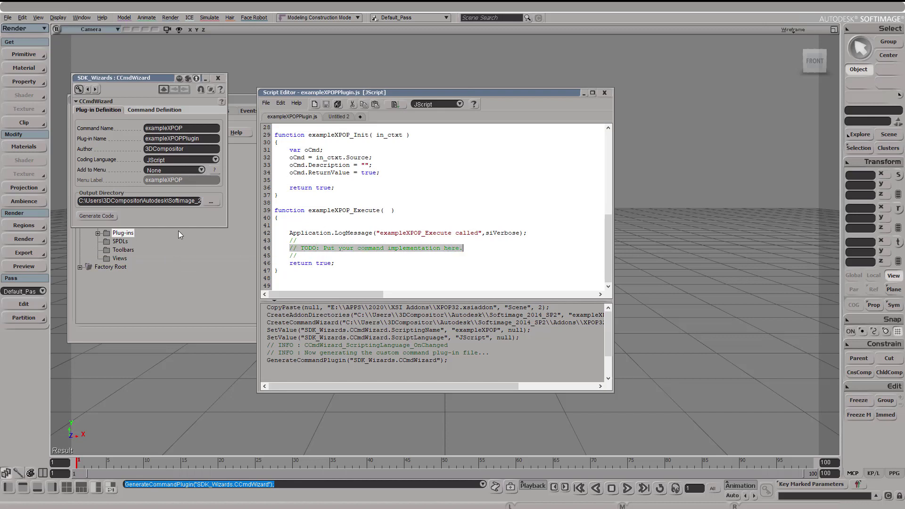
# Step: Copy the complete JScript example snippet from the web page's Usage section, from the opening comment to the eval line
pyautogui.hotkey('alt', 'Tab')
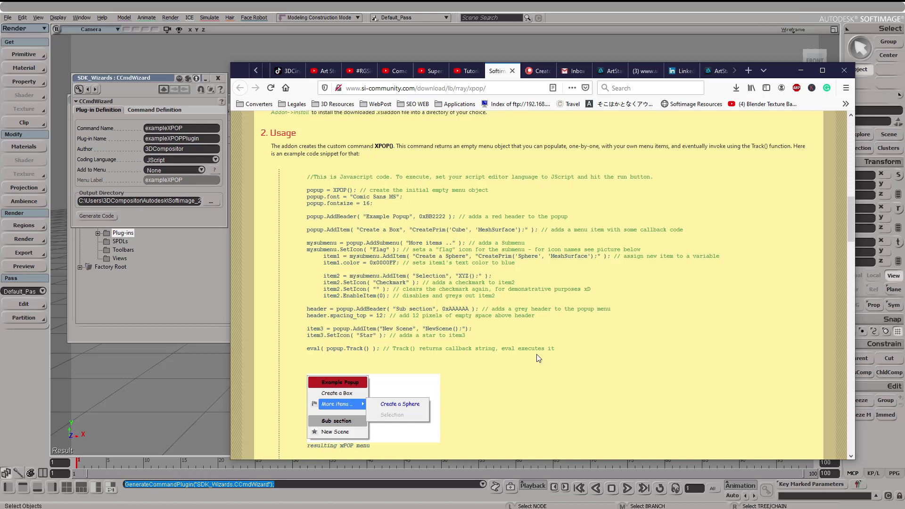
pyautogui.moveTo(557, 349); pyautogui.dragTo(308, 176)
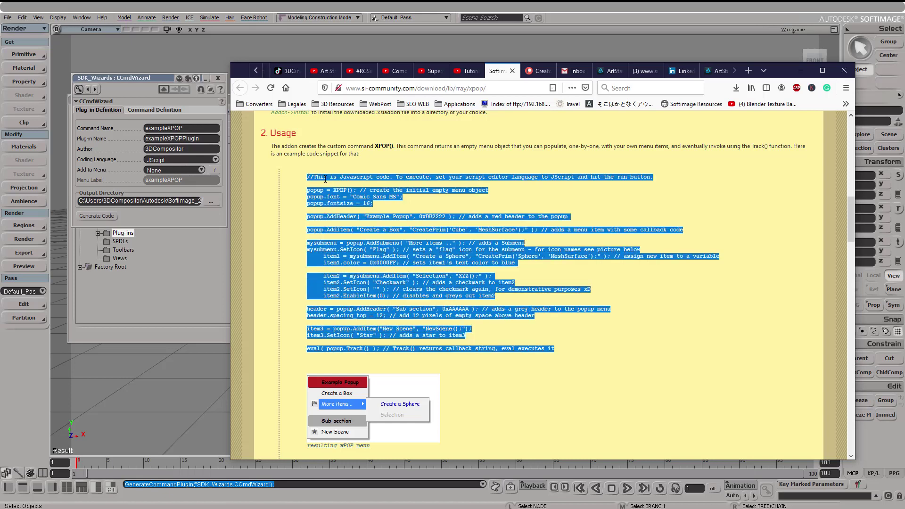
pyautogui.rightClick(325, 179)
pyautogui.click(339, 184)
# Step: Replace the TODO comment in Softimage's exampleXPOP_Execute function with the copied snippet and review the script
pyautogui.hotkey('alt', 'Tab')
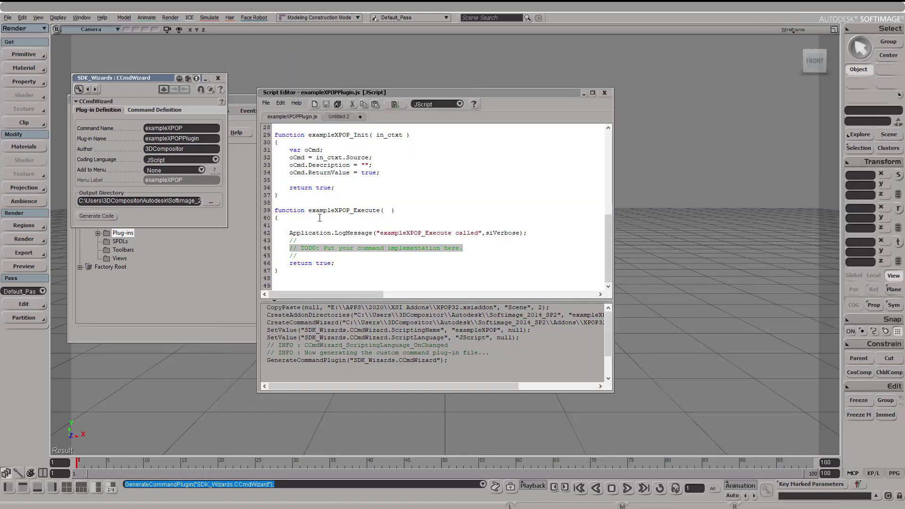
pyautogui.click(395, 250)
pyautogui.moveTo(464, 249); pyautogui.dragTo(293, 249)
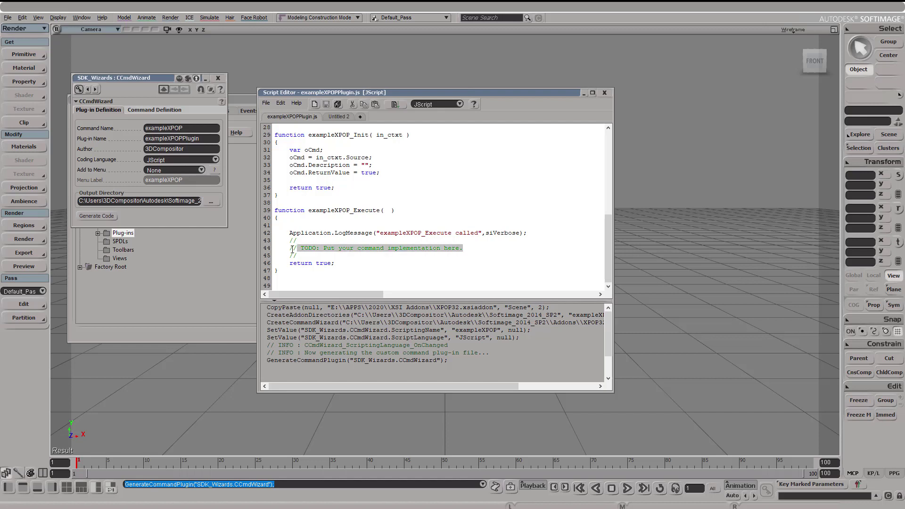
pyautogui.press('ctrl')
pyautogui.hotkey('ctrl', 'v')
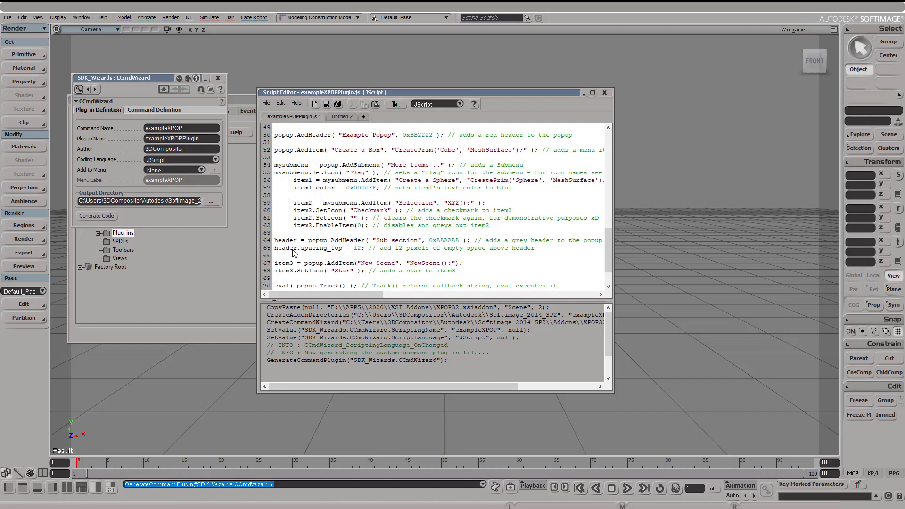
pyautogui.scroll(11, 401, 214)
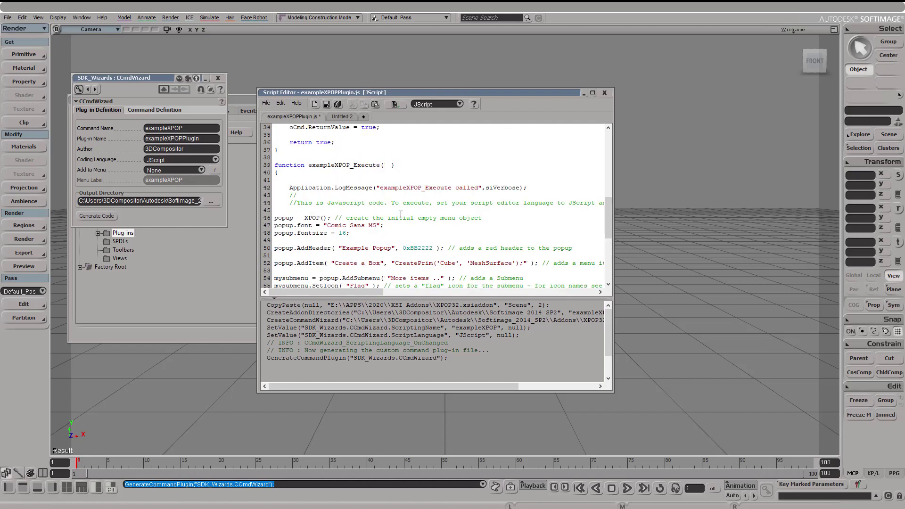
pyautogui.scroll(5, 401, 214)
pyautogui.scroll(-11, 401, 212)
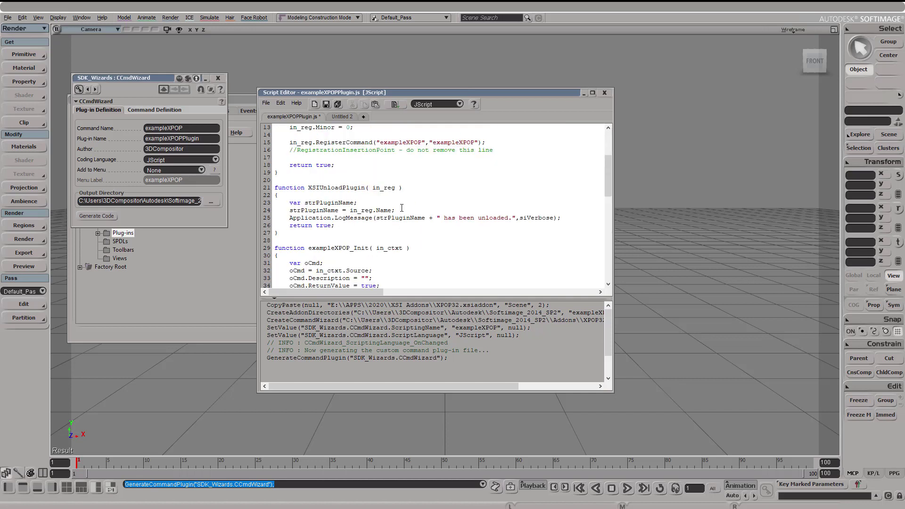
pyautogui.scroll(-7, 401, 208)
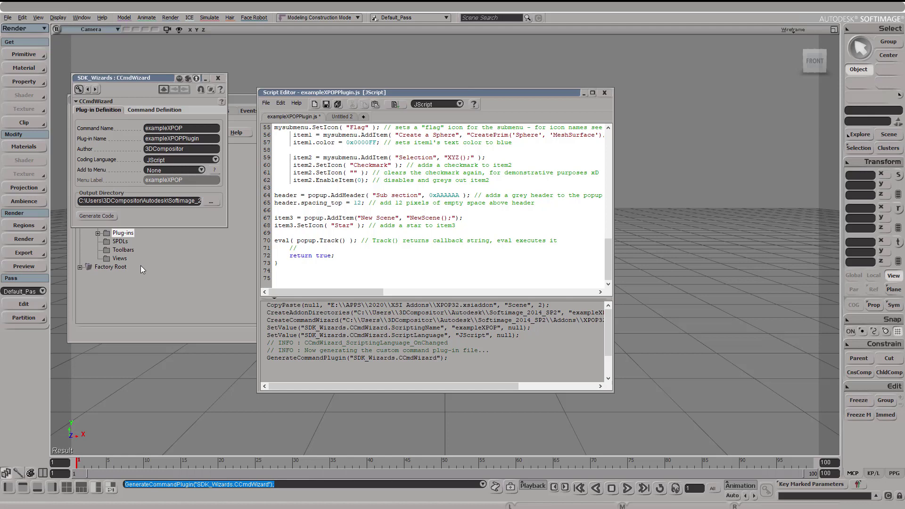
# Step: Read the instruction about saving the code on the XPOP web page and save exampleXPOPPlugin.js in Softimage's Script Editor
pyautogui.click(113, 503)
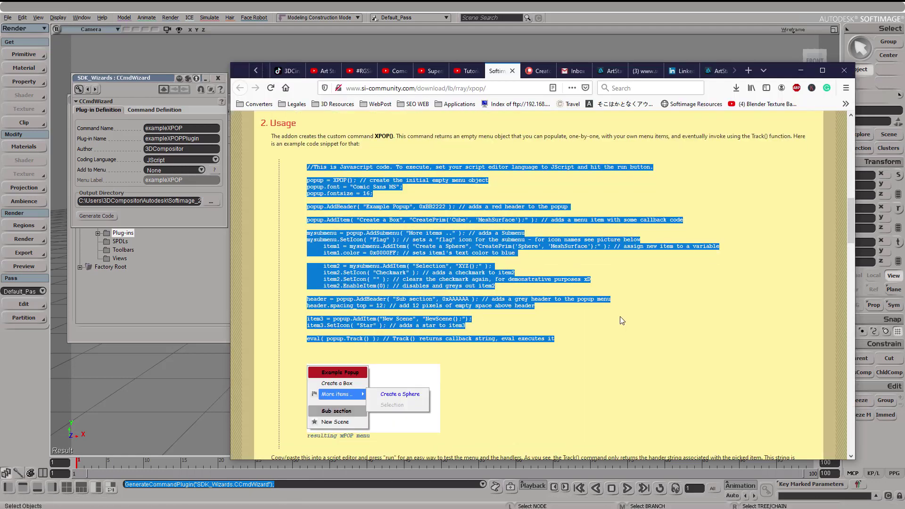
pyautogui.scroll(-20, 625, 312)
pyautogui.scroll(-8, 622, 308)
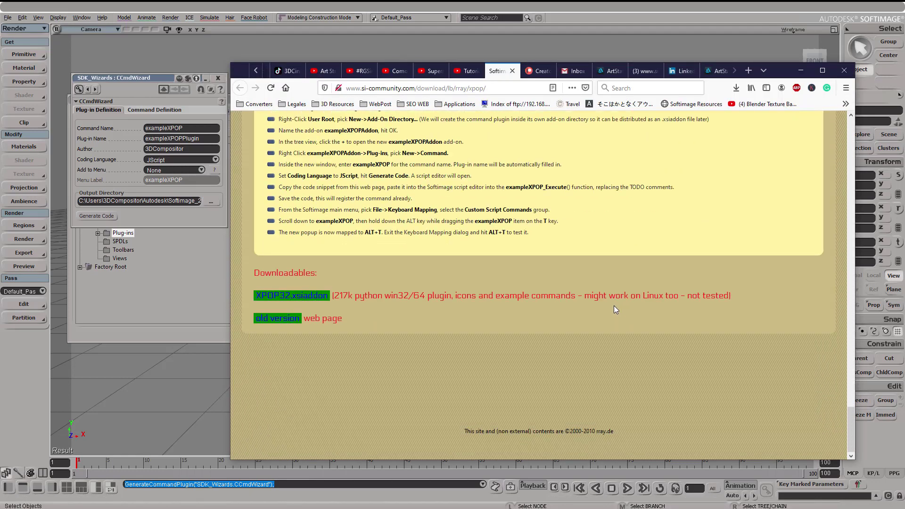
pyautogui.moveTo(298, 210); pyautogui.dragTo(419, 210)
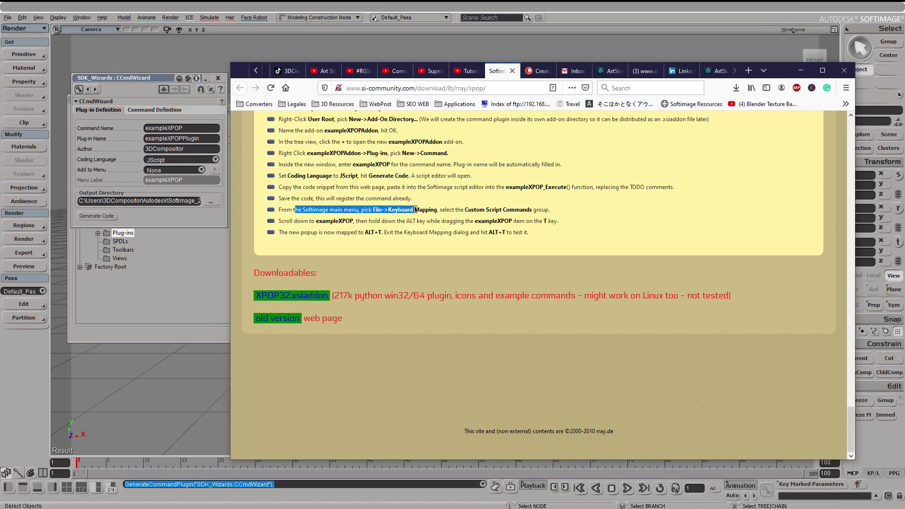
pyautogui.moveTo(462, 187); pyautogui.dragTo(668, 188)
pyautogui.moveTo(268, 200); pyautogui.dragTo(417, 202)
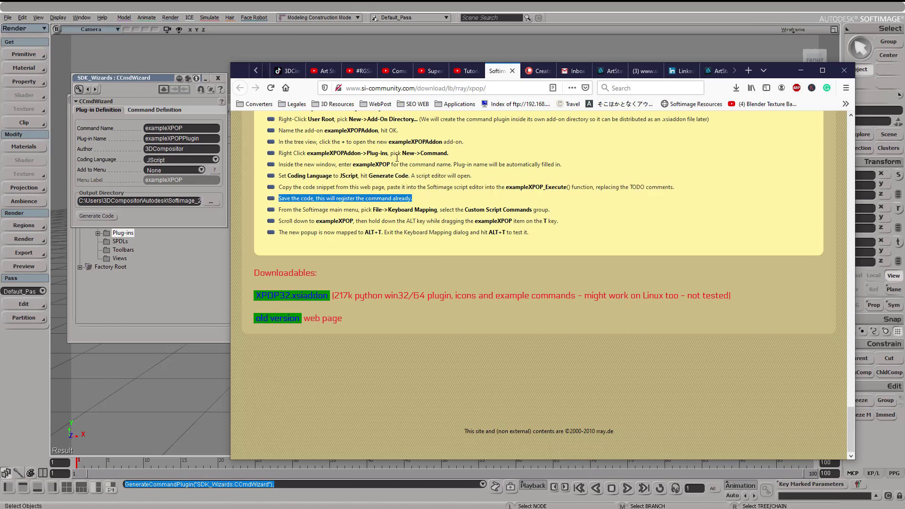
pyautogui.hotkey('alt', 'Tab')
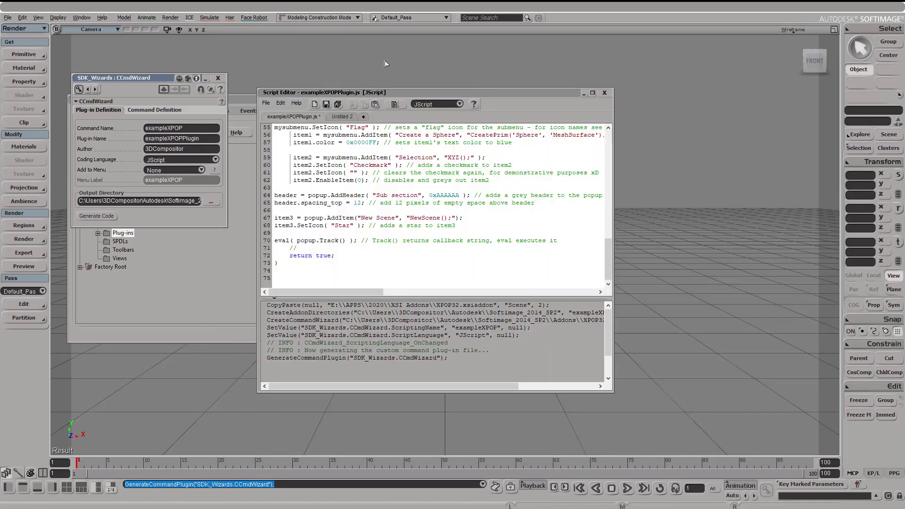
pyautogui.click(326, 103)
# Step: Check the next web page instruction, open Softimage's Keyboard Mapping dialog and select the Custom Script Commands group
pyautogui.hotkey('alt', 'Tab')
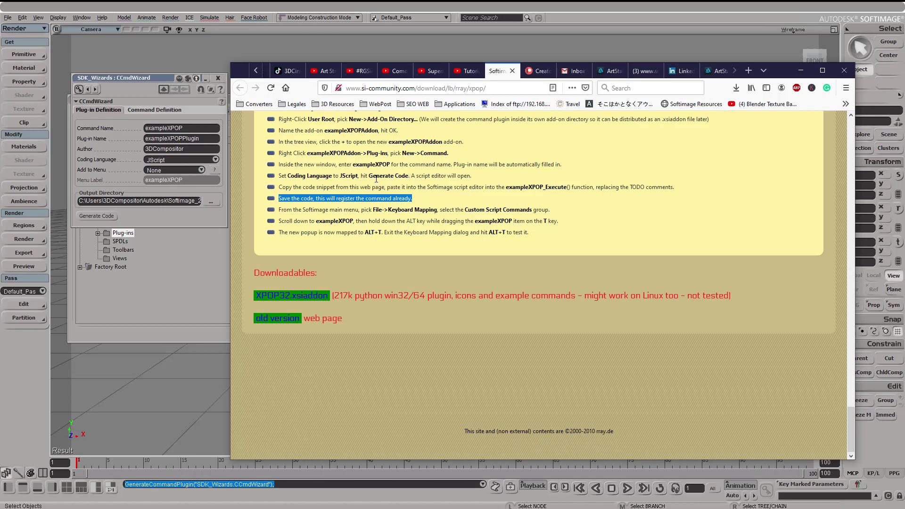
pyautogui.moveTo(303, 210); pyautogui.dragTo(520, 211)
pyautogui.click(8, 17)
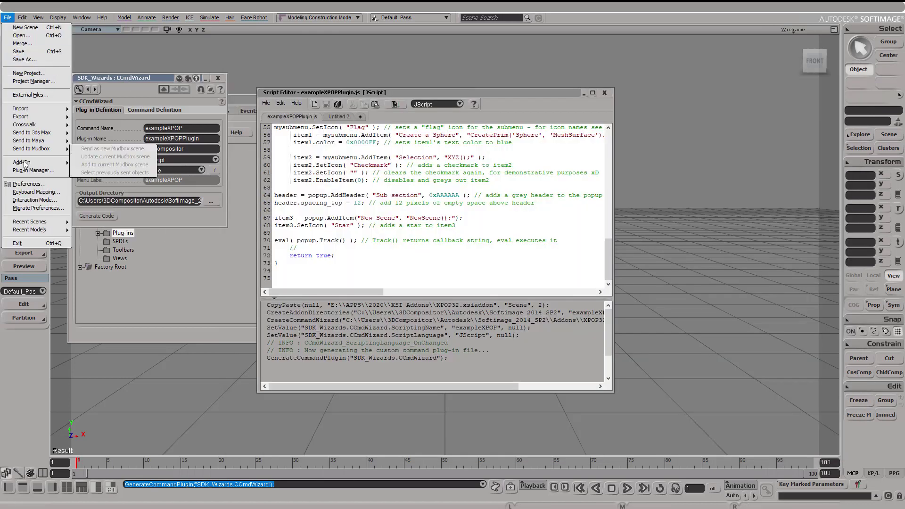
pyautogui.click(34, 192)
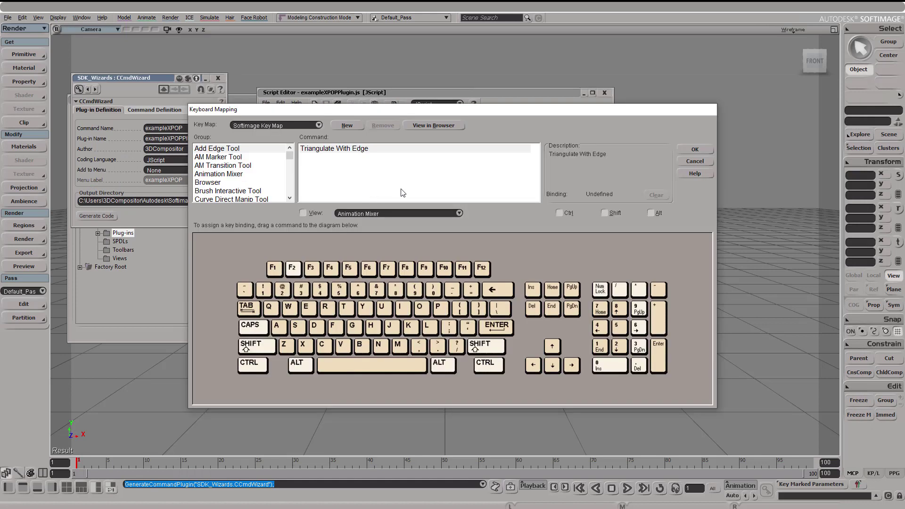
pyautogui.press('alt')
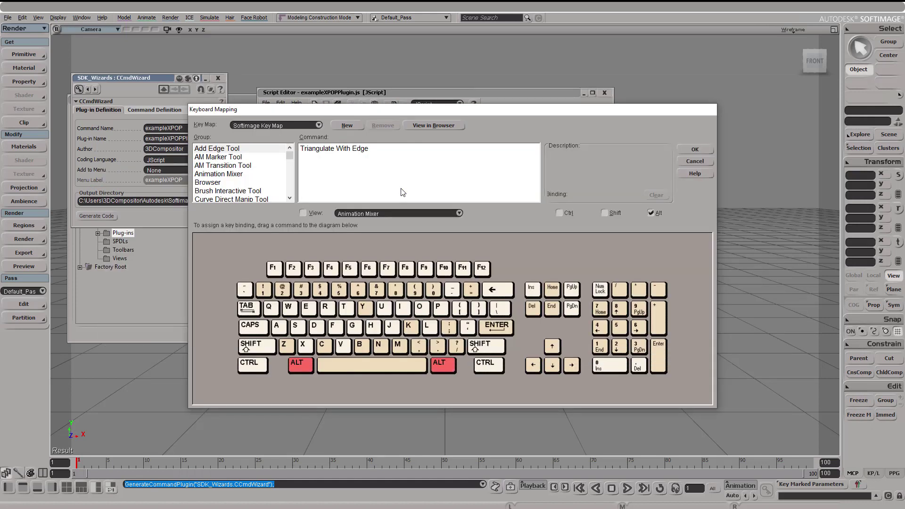
pyautogui.hotkey('alt', 'Tab')
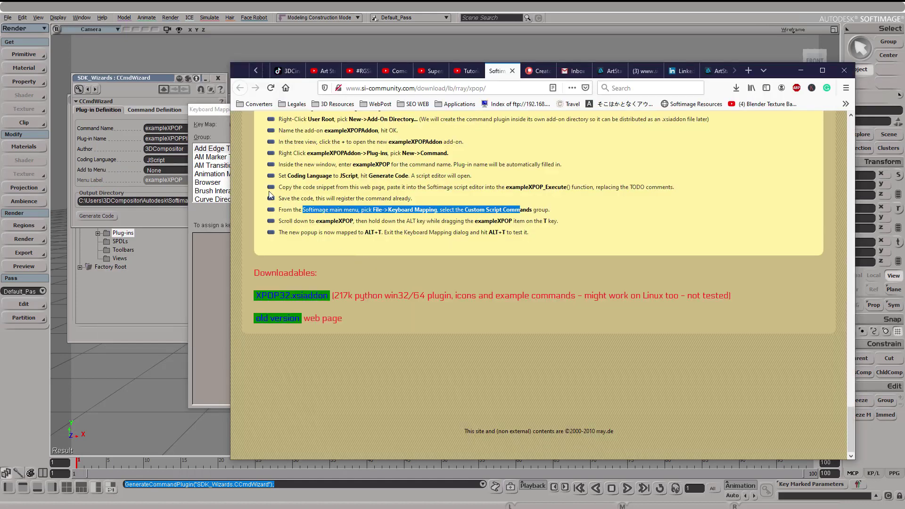
pyautogui.click(212, 112)
pyautogui.scroll(-1, 243, 191)
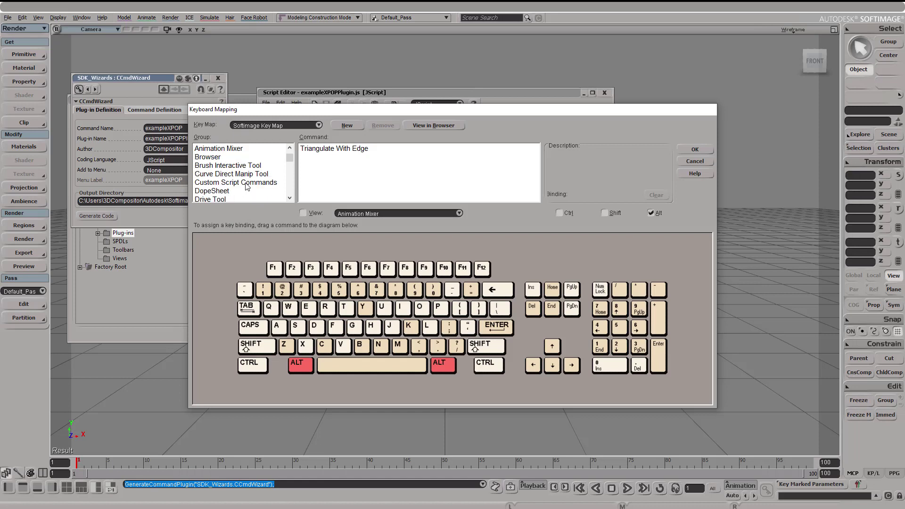
pyautogui.click(245, 183)
# Step: Read the following web page instruction and select the exampleXPOP command among Softimage's Custom Script Commands
pyautogui.hotkey('alt', 'Tab')
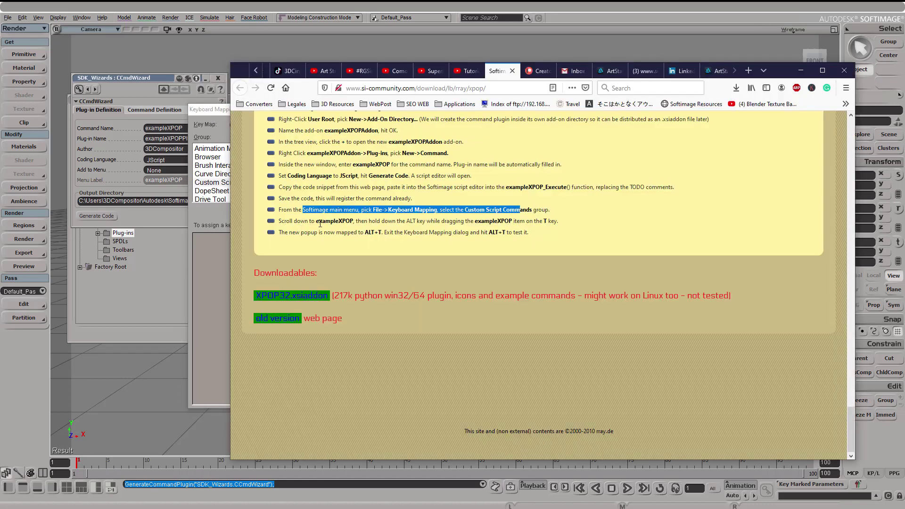
pyautogui.moveTo(297, 221); pyautogui.dragTo(375, 222)
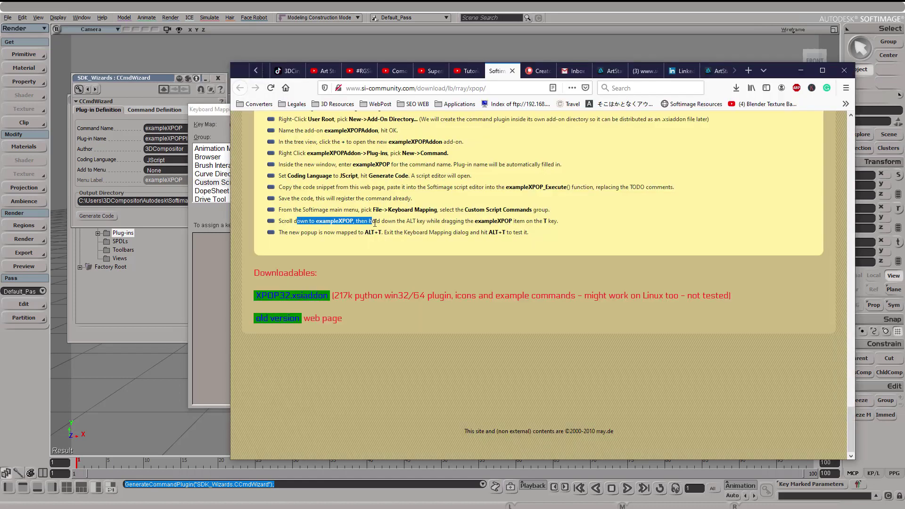
pyautogui.click(200, 113)
pyautogui.scroll(-10, 407, 167)
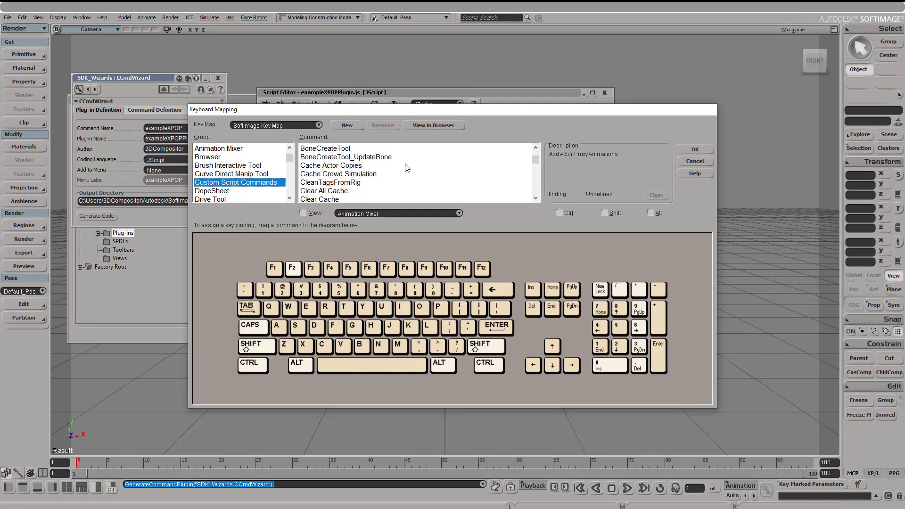
pyautogui.scroll(-20, 407, 168)
pyautogui.scroll(2, 418, 170)
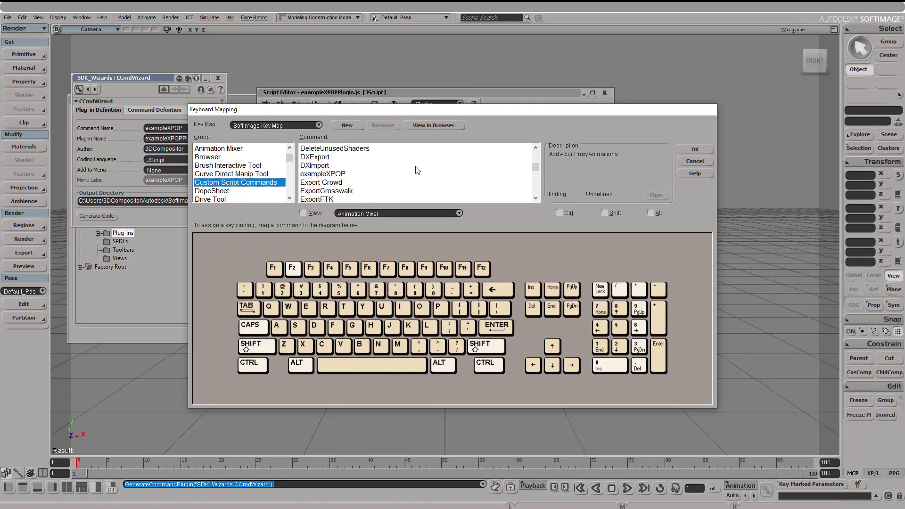
pyautogui.click(344, 176)
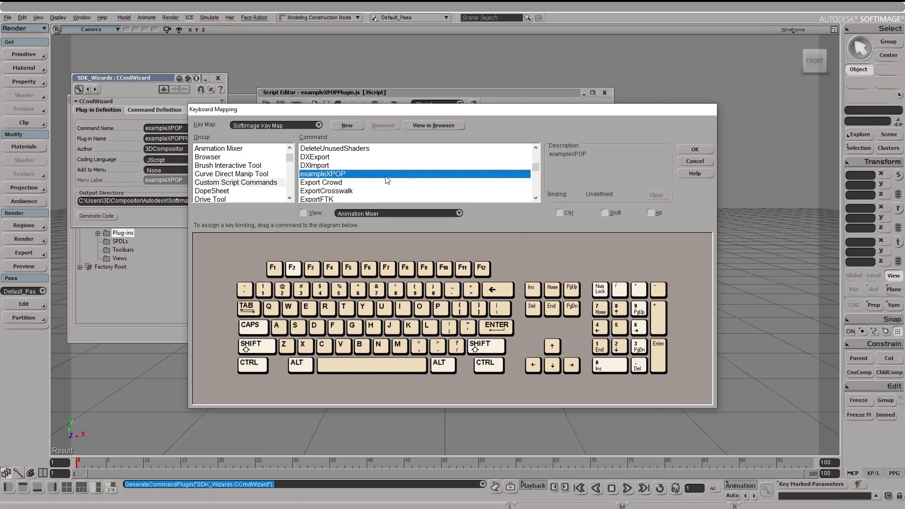
# Step: Read the web page's remaining instructions on binding exampleXPOP to a key and testing it, and return to Softimage's Keyboard Mapping dialog
pyautogui.hotkey('alt', 'Tab')
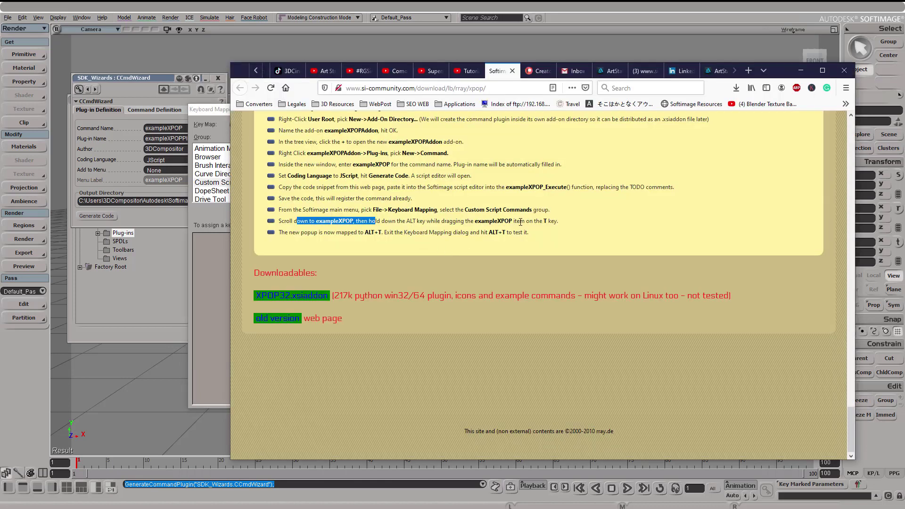
pyautogui.moveTo(554, 221); pyautogui.dragTo(444, 223)
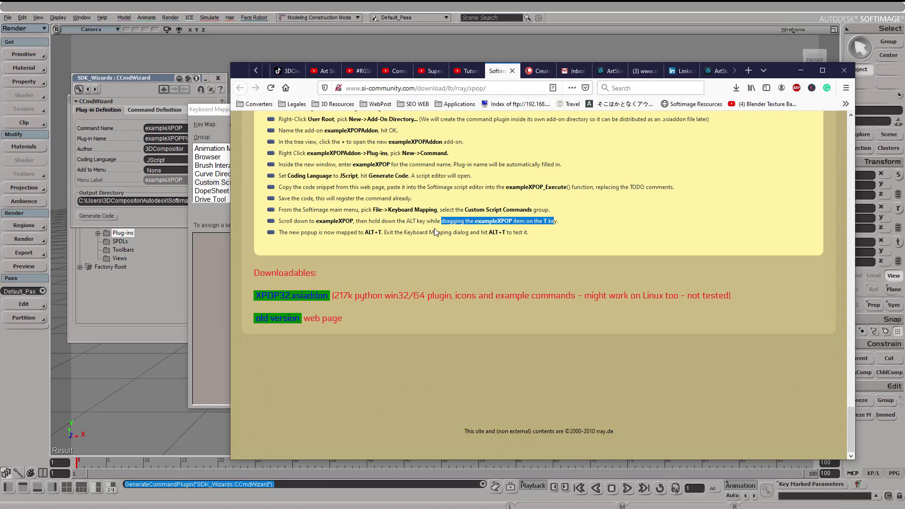
pyautogui.moveTo(352, 233); pyautogui.dragTo(503, 241)
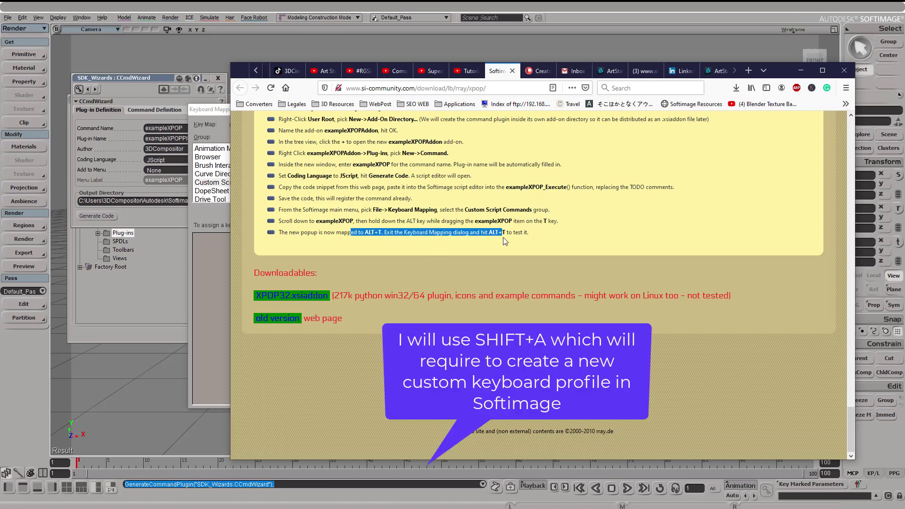
pyautogui.click(213, 110)
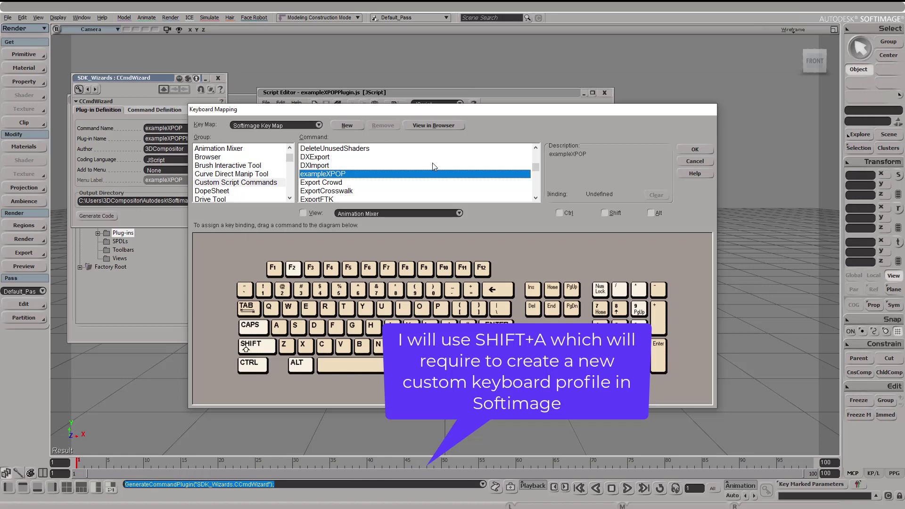
# Step: Try to bind exampleXPOP with the Shift modifier and create a custom key map named MyBlender_customkyb based on the Softimage Key Map
pyautogui.press('shift')
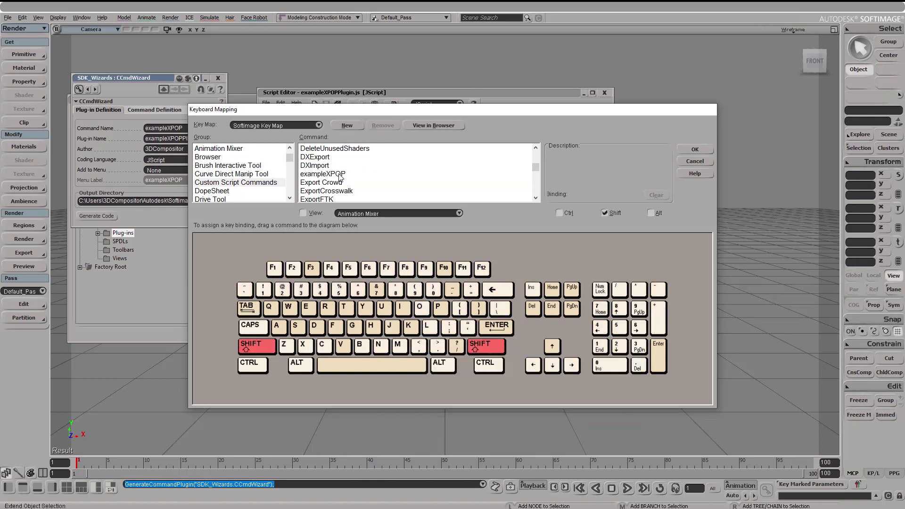
pyautogui.click(336, 174)
pyautogui.keyDown('shift'); pyautogui.moveTo(333, 175); pyautogui.dragTo(412, 258); pyautogui.keyUp('shift')
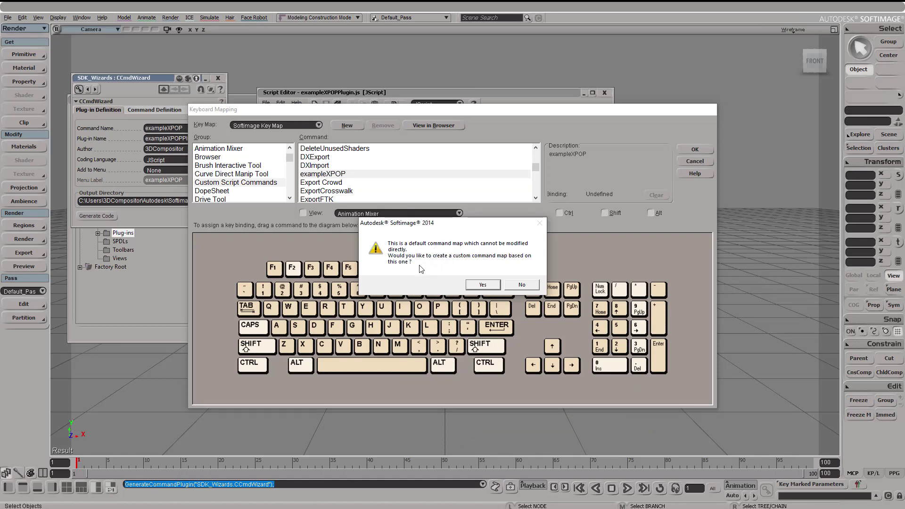
pyautogui.click(482, 286)
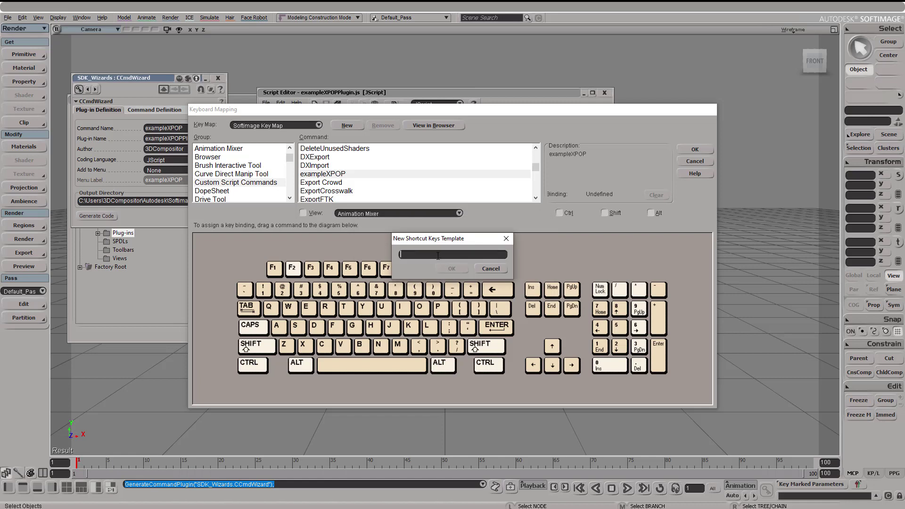
pyautogui.write('MyBlender_cus')
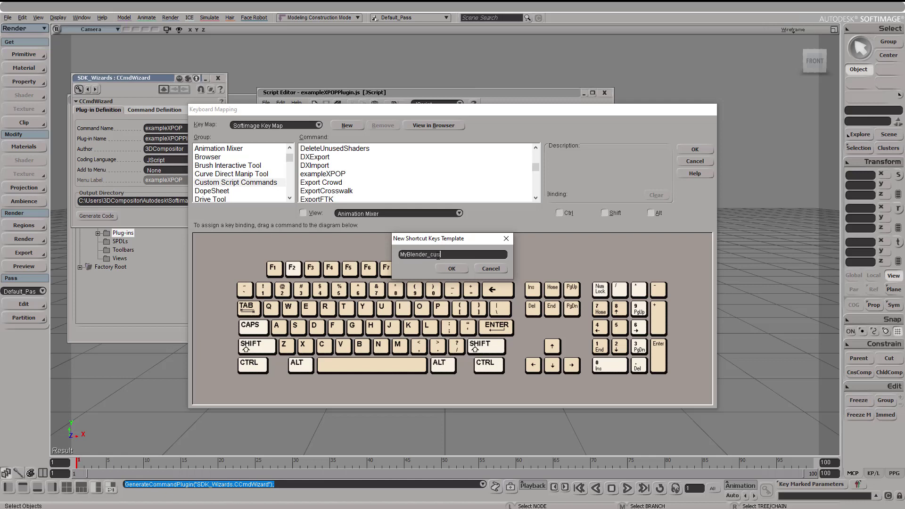
pyautogui.press('BackSpace')
pyautogui.press('BackSpace')
pyautogui.press('BackSpace')
pyautogui.press('BackSpace')
pyautogui.click(452, 269)
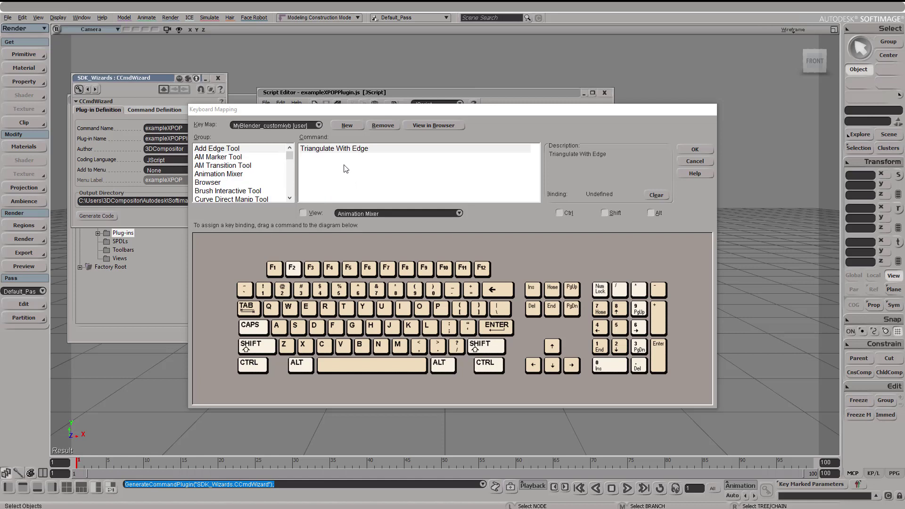
# Step: Select the Custom Script Commands group in the MyBlender_customkyb key map
pyautogui.click(245, 182)
pyautogui.scroll(-7, 239, 181)
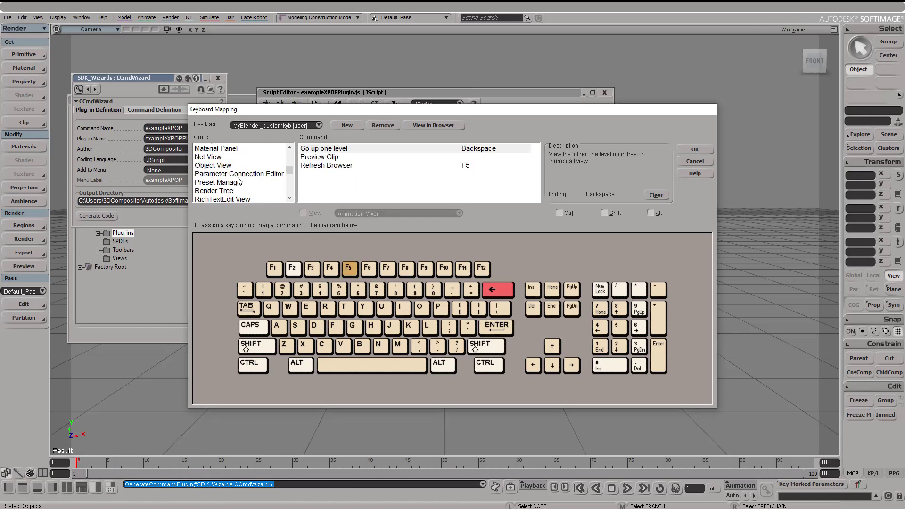
pyautogui.scroll(8, 239, 182)
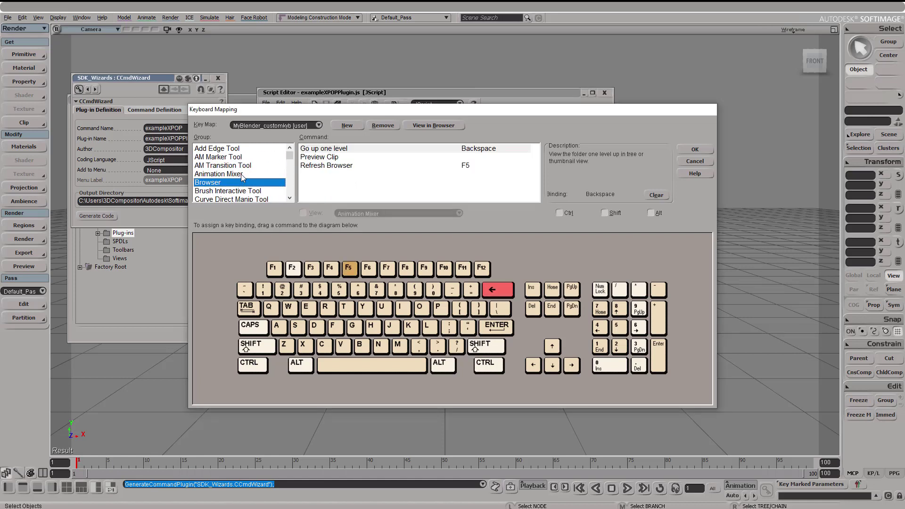
pyautogui.click(241, 174)
pyautogui.press('Down')
pyautogui.press('Down')
pyautogui.press('Down')
pyautogui.press('Down')
pyautogui.press('Down')
pyautogui.press('Up')
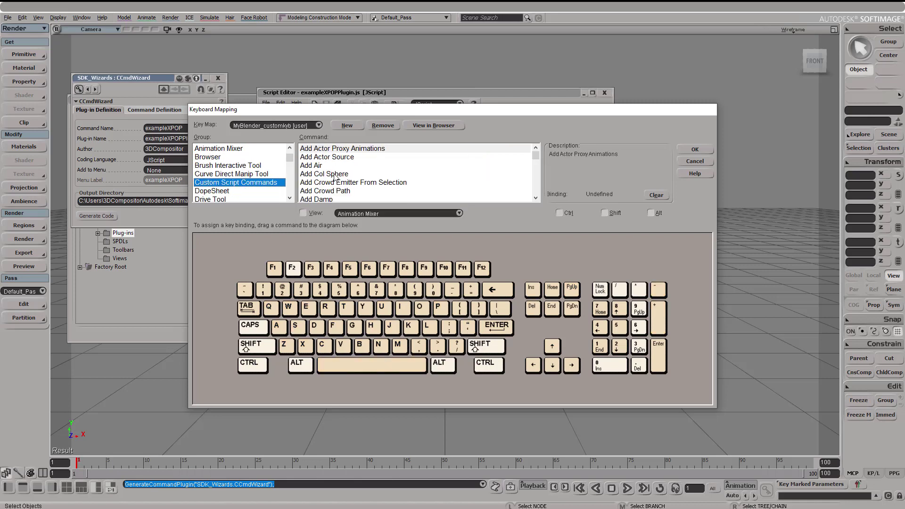
# Step: Bind the exampleXPOP command to Shift + A in the custom key map and accept the keyboard mapping
pyautogui.click(364, 166)
pyautogui.press('m')
pyautogui.scroll(15, 367, 177)
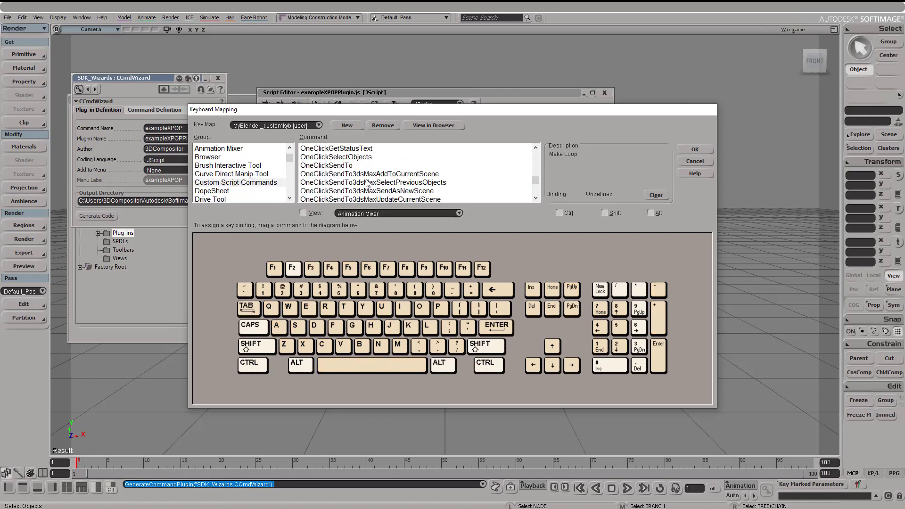
pyautogui.scroll(4, 369, 182)
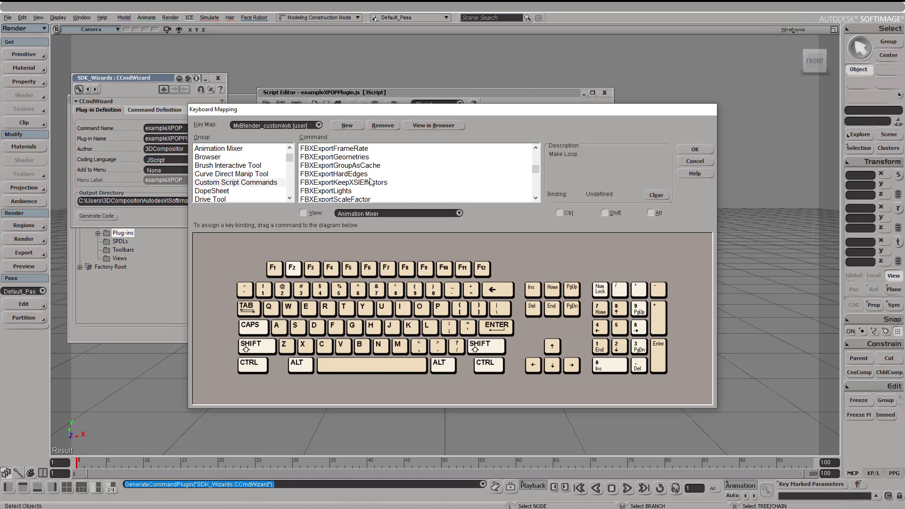
pyautogui.click(350, 175)
pyautogui.press('shift')
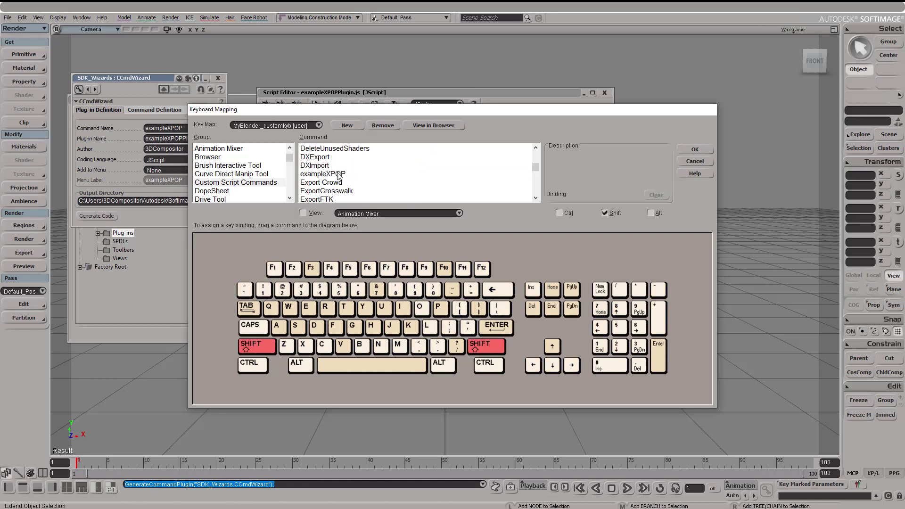
pyautogui.moveTo(325, 174); pyautogui.dragTo(280, 332)
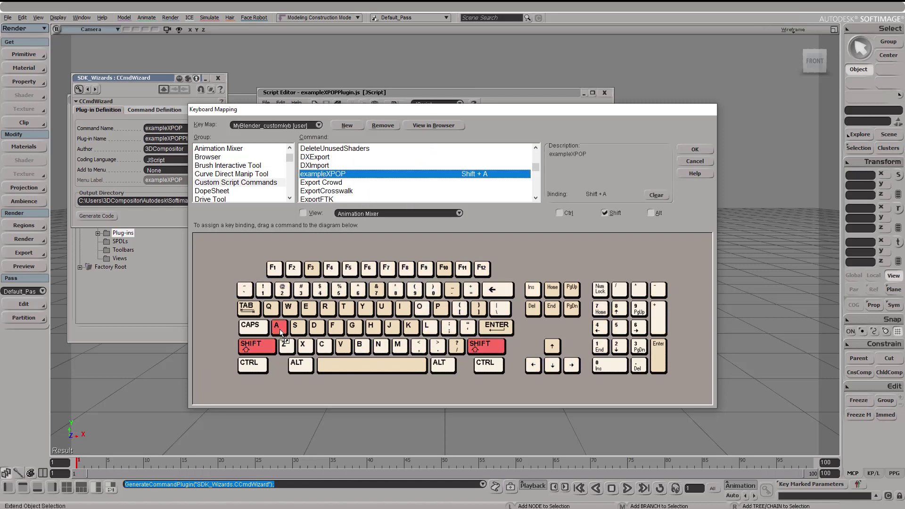
pyautogui.click(695, 149)
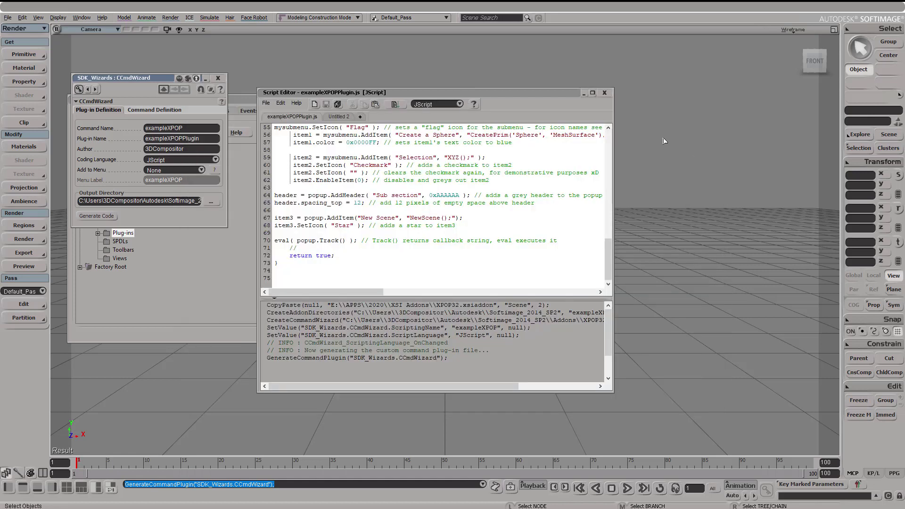
# Step: Close the CCmdWizard, Script Editor and Plugin Manager windows to clear the viewport
pyautogui.click(218, 78)
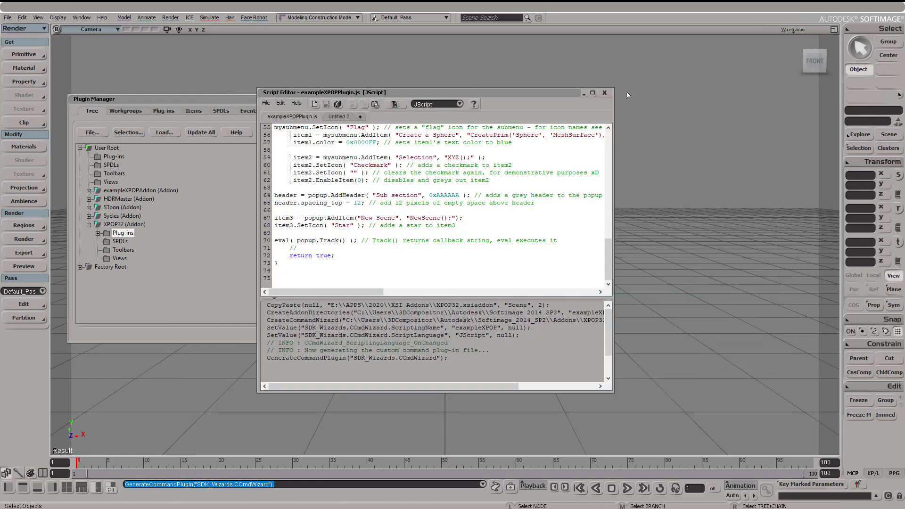
pyautogui.click(605, 93)
pyautogui.click(296, 99)
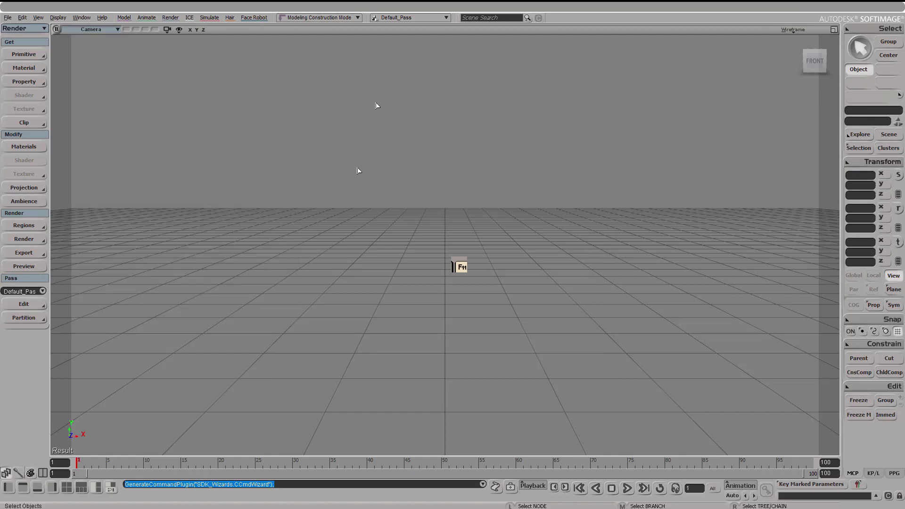
# Step: Test the exampleXPOP popup menu with its shortcut over the empty camera viewport and dismiss it without running an item
pyautogui.press('F11')
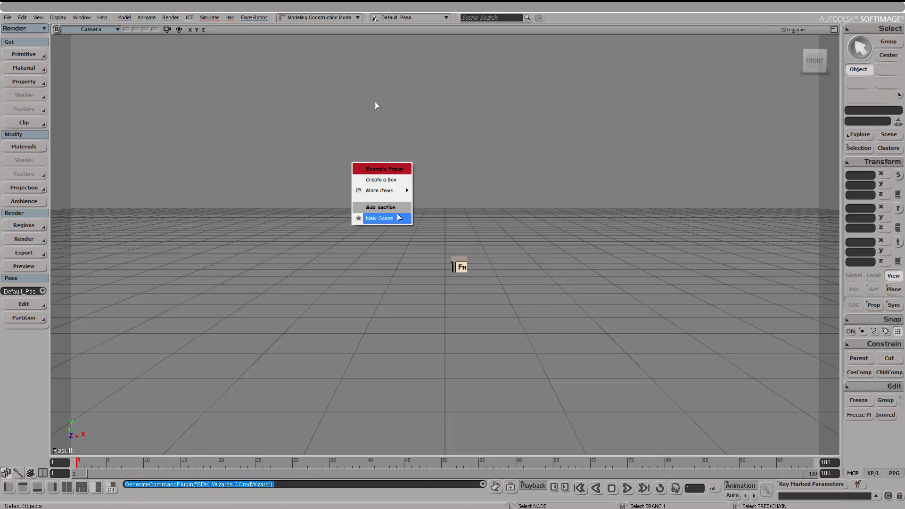
pyautogui.click(465, 170)
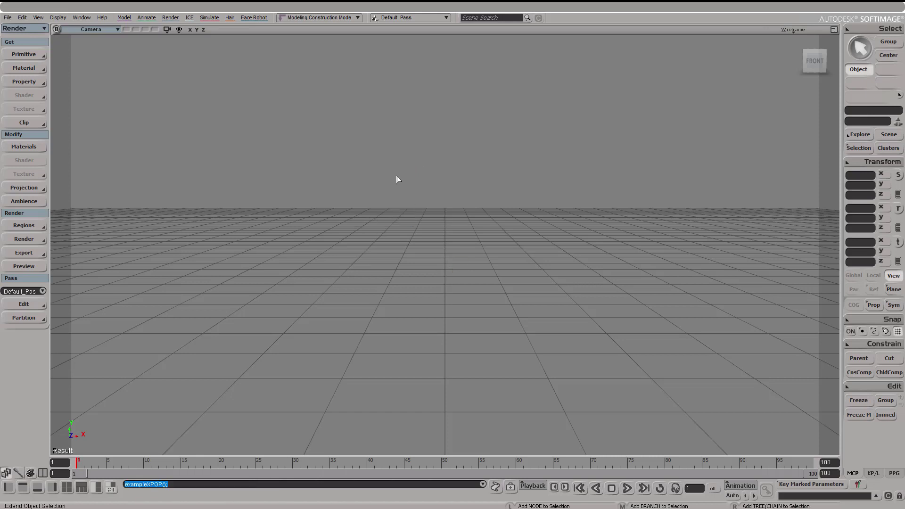
pyautogui.hotkey('ctrl', 'F11')
pyautogui.press('Escape')
# Step: Switch to the XPOP page in Firefox and review the custom command instructions and the icon list
pyautogui.hotkey('alt', 'Tab')
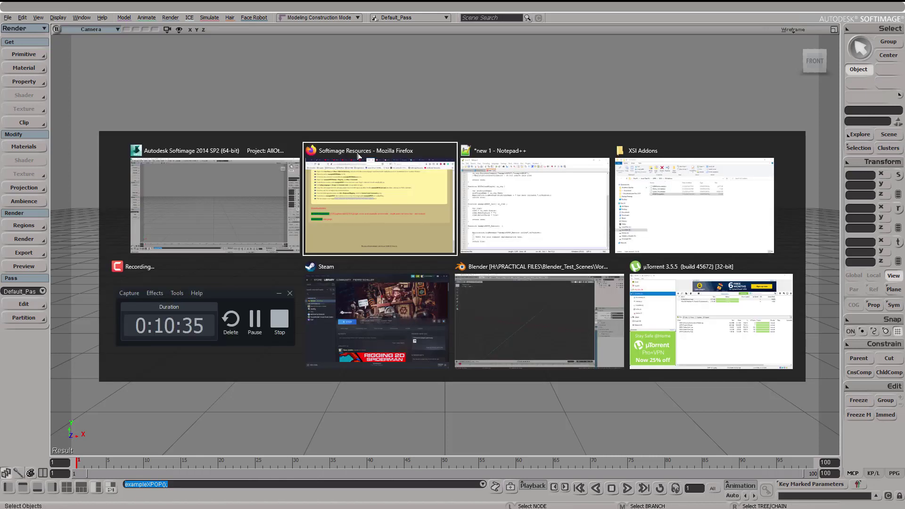
pyautogui.click(505, 234)
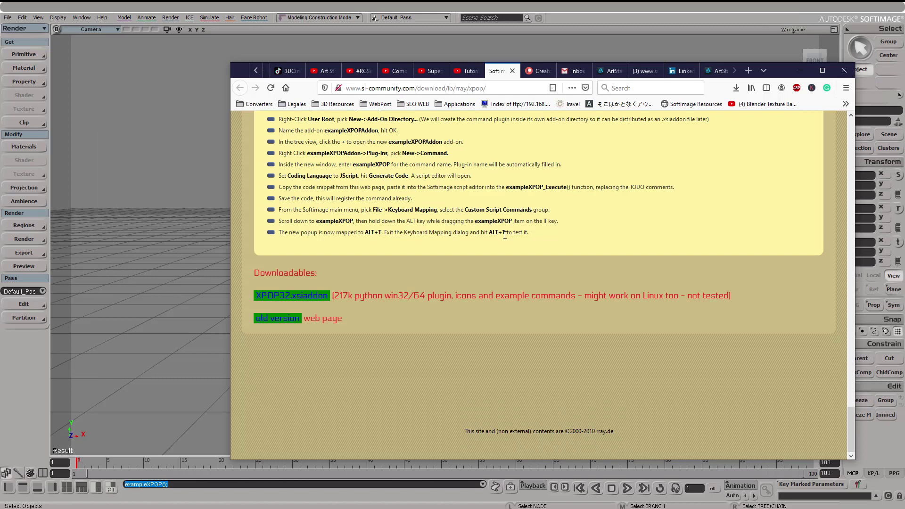
pyautogui.scroll(10, 474, 265)
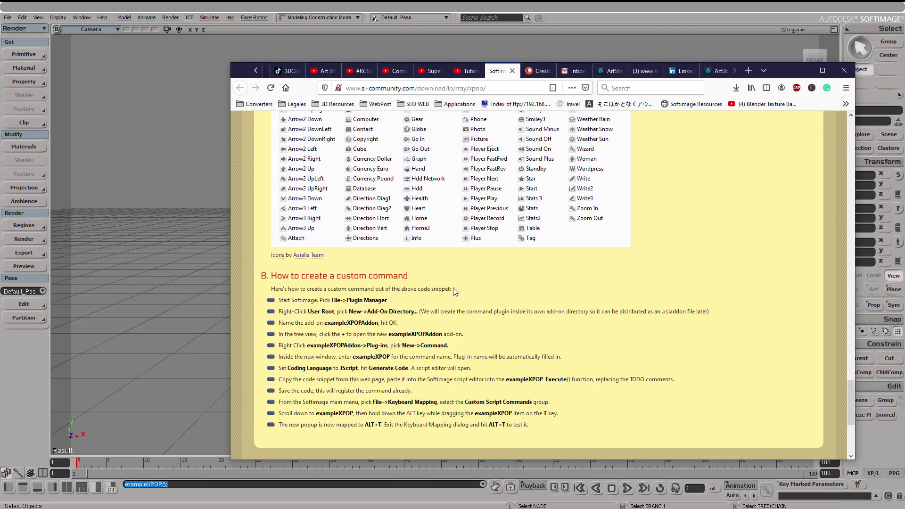
pyautogui.scroll(10, 471, 291)
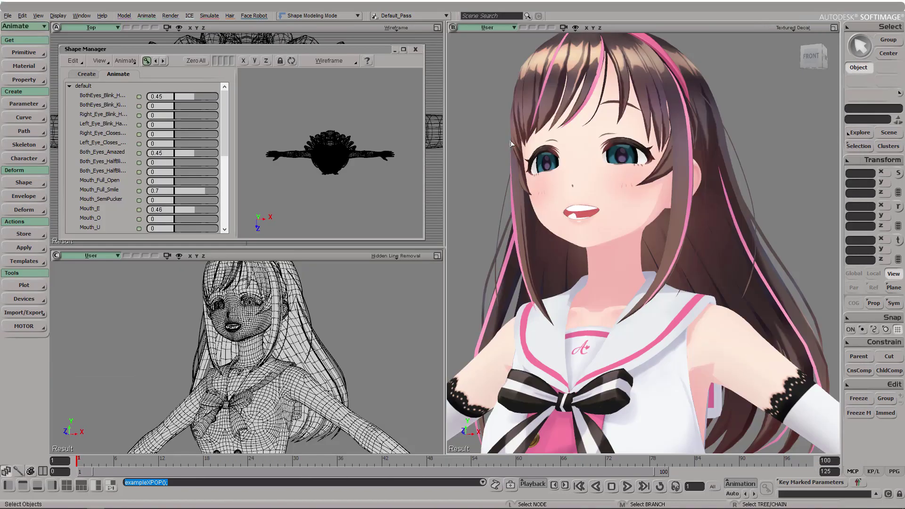
# Step: Call up the example popup over the character scene, look at its items and dismiss it
pyautogui.press('Return')
pyautogui.moveTo(522, 213)
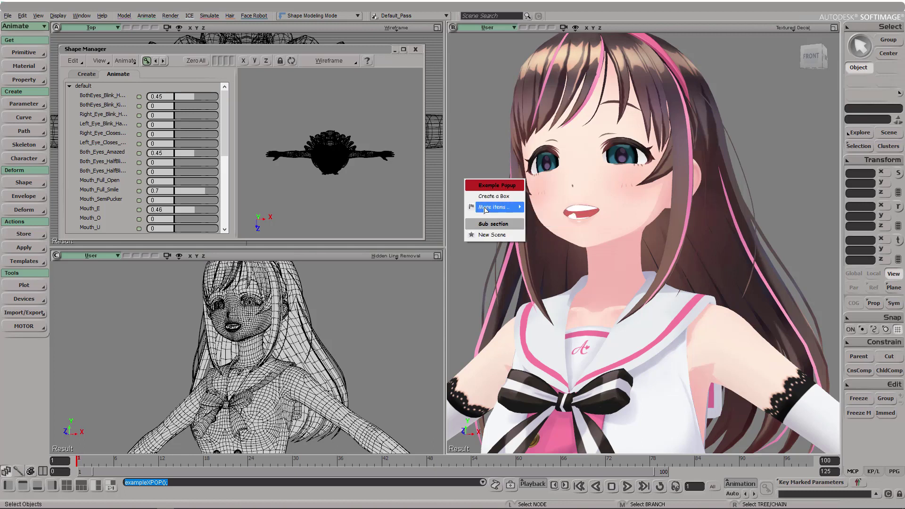
pyautogui.click(472, 157)
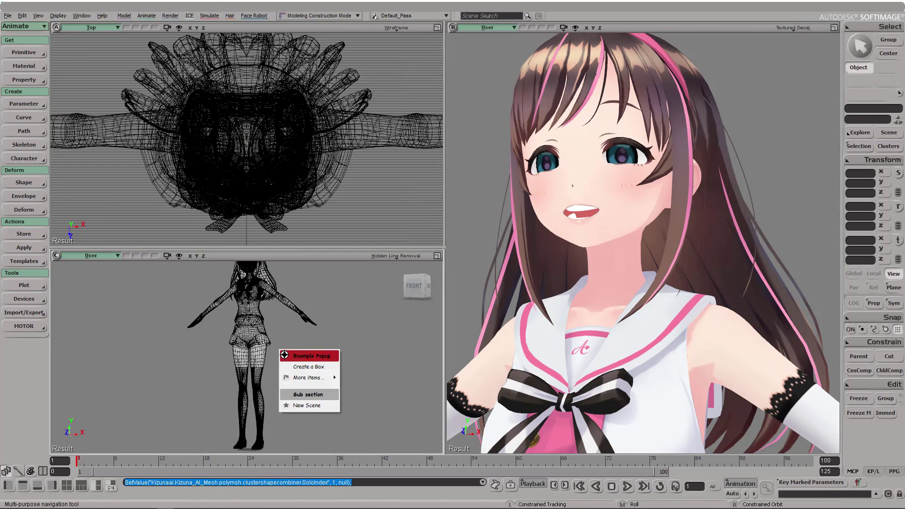
# Step: Create a box from the example popup and fit it over the character's head, scaled to about 5.84 at Y about 362, Z about 7.9
pyautogui.click(315, 371)
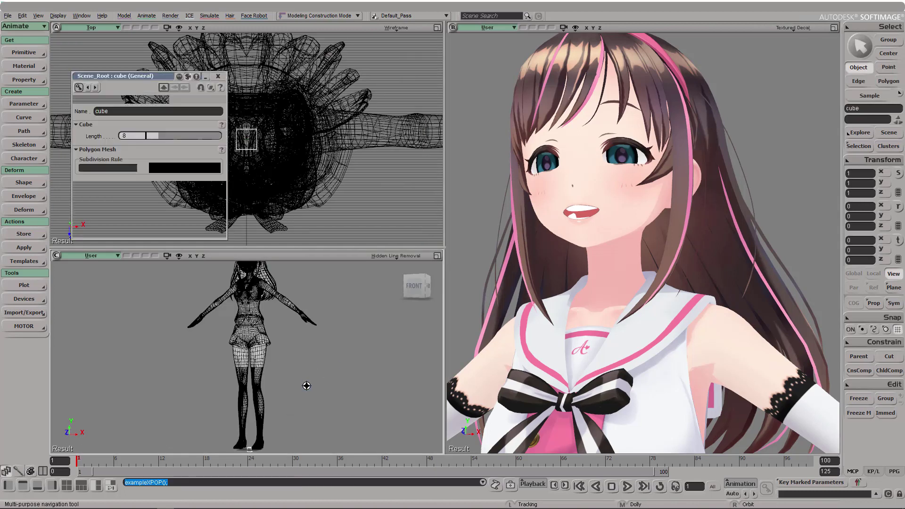
pyautogui.moveTo(305, 384); pyautogui.dragTo(276, 415)
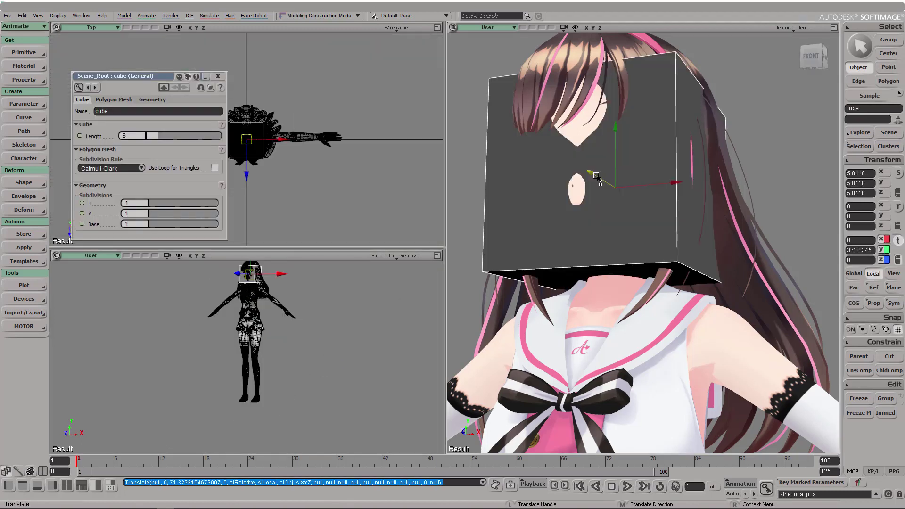
pyautogui.moveTo(586, 198); pyautogui.dragTo(587, 173)
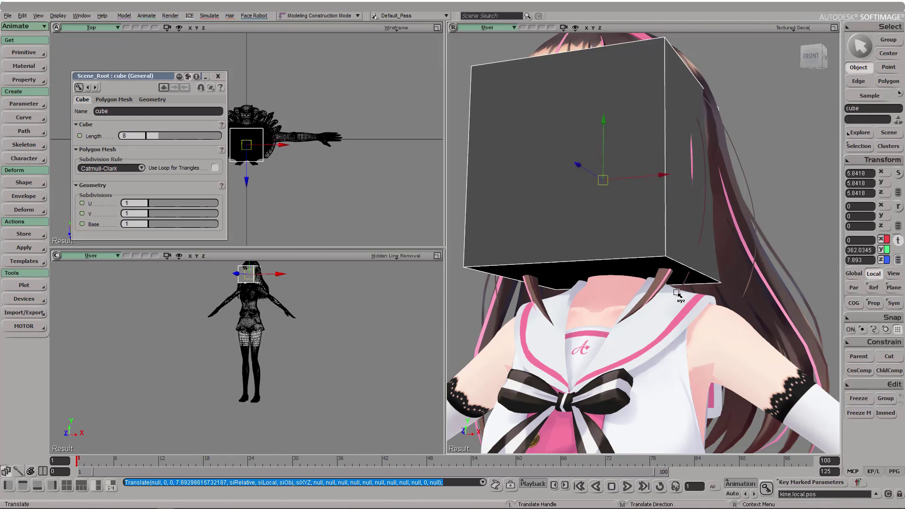